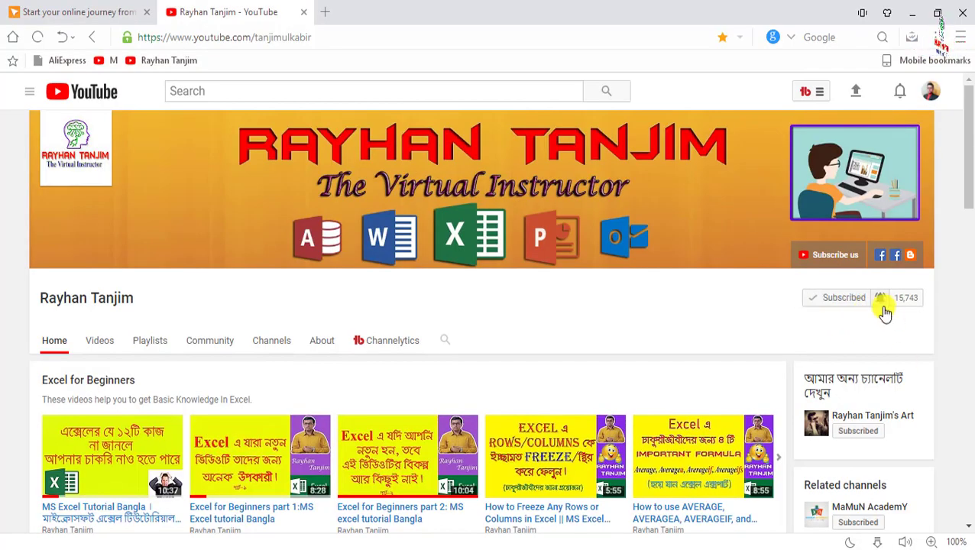
- Browse the YouTube notifications list for recent Excel uploads
click(899, 93)
scroll(772, 249, down, 3)
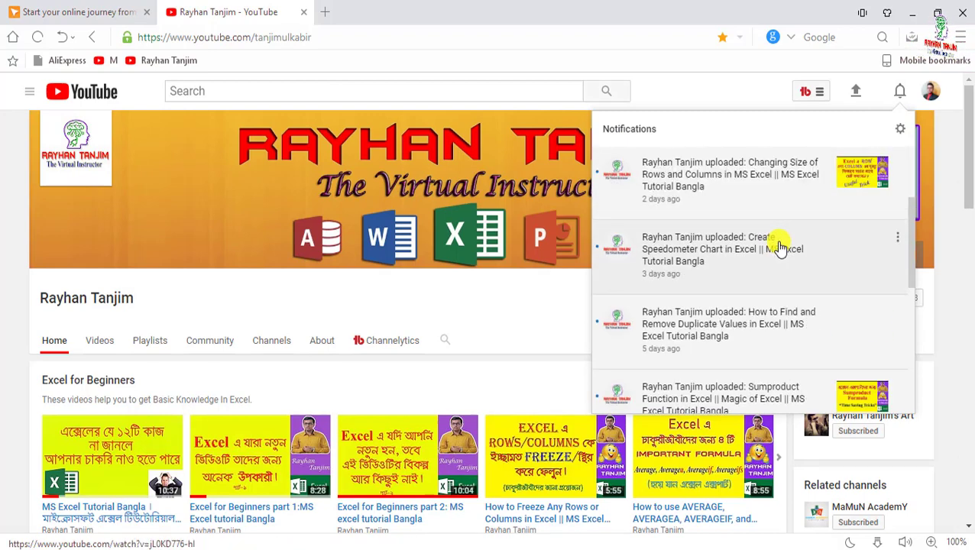
scroll(779, 246, up, 1)
scroll(779, 249, down, 1)
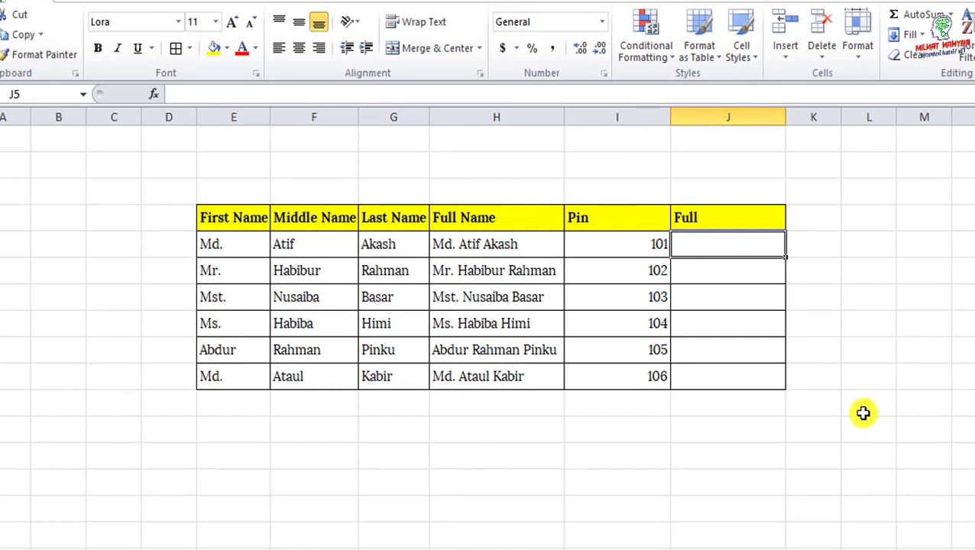
- Review the First, Middle and Last Name columns and the existing CONCATENATE formulas in column H
click(230, 219)
click(313, 218)
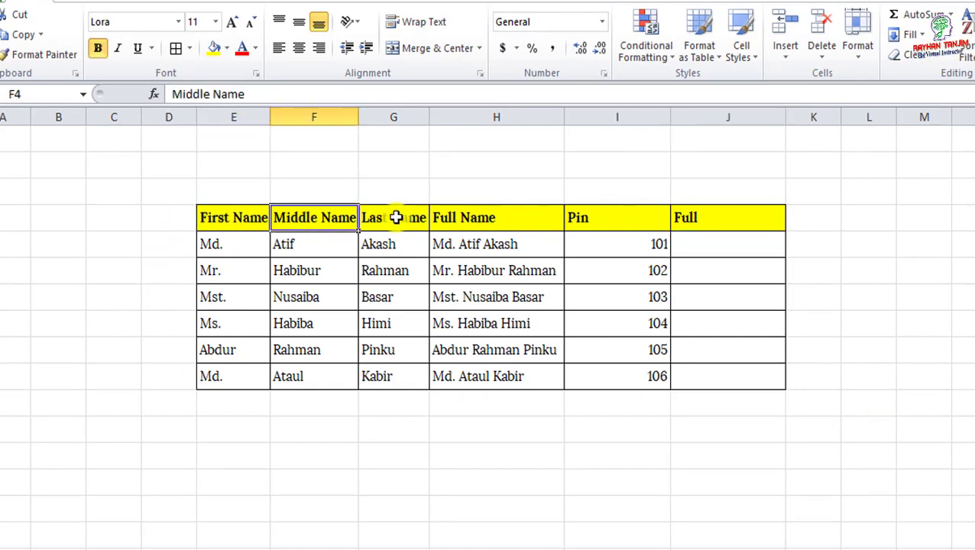
click(397, 218)
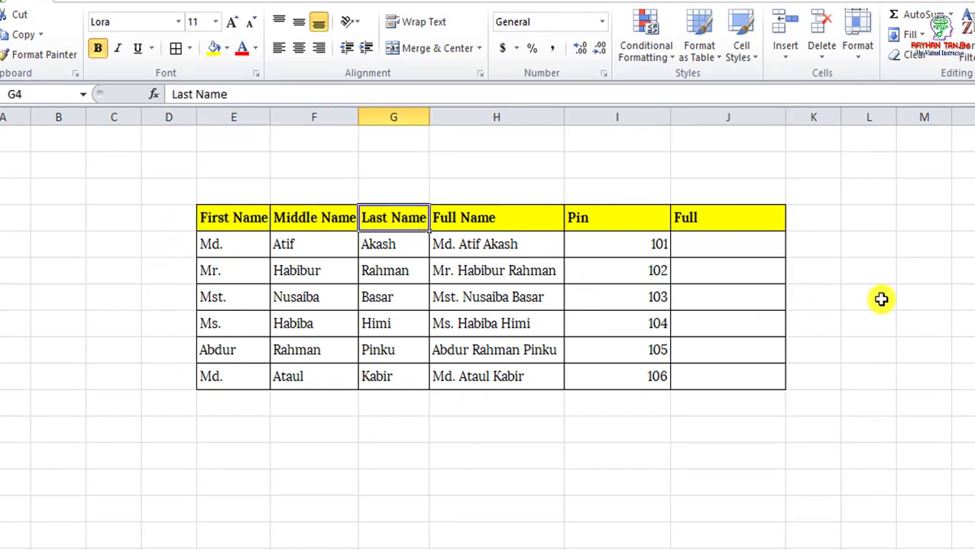
click(492, 250)
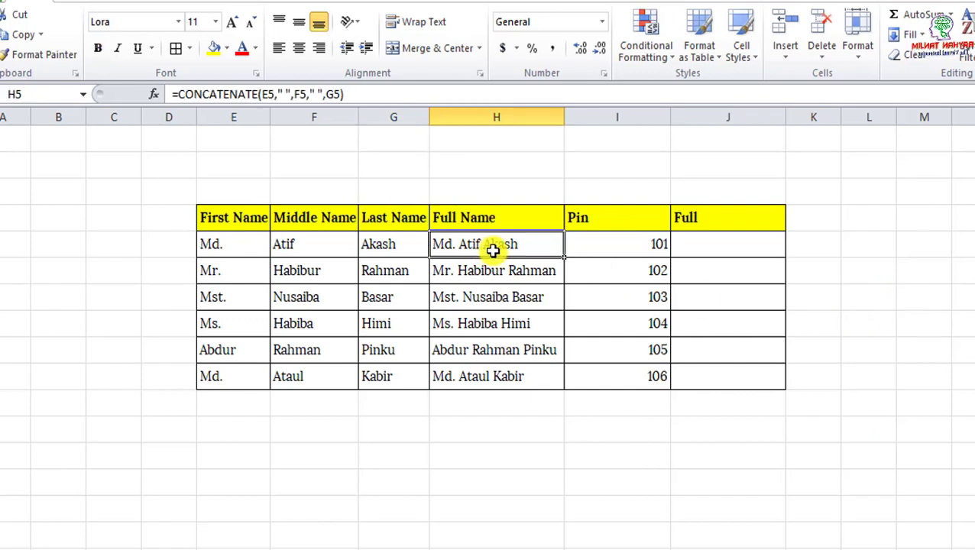
click(241, 243)
click(305, 244)
click(392, 243)
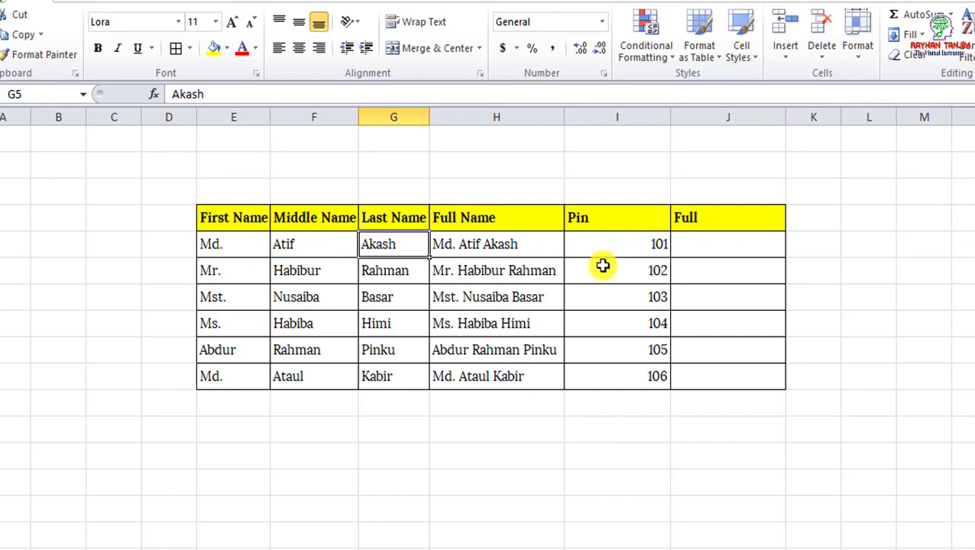
click(511, 248)
click(511, 270)
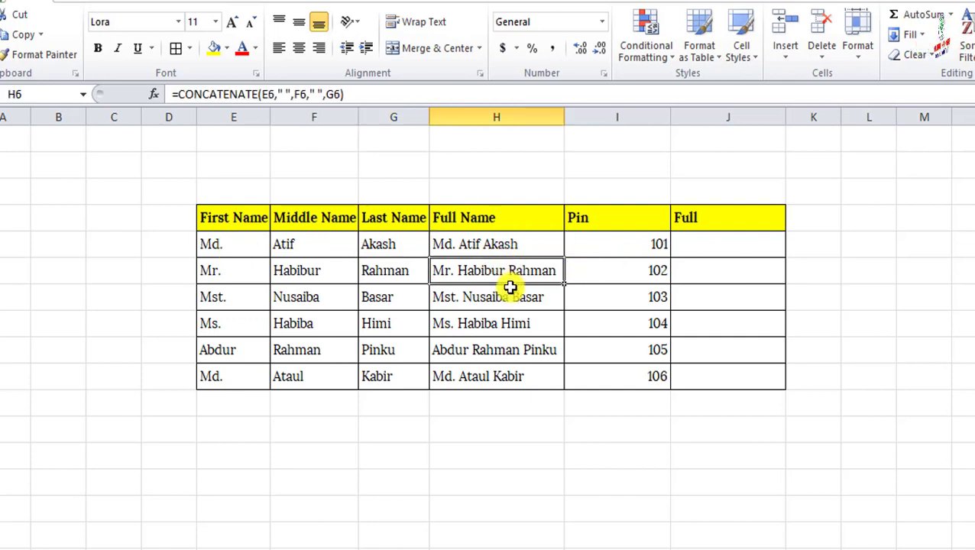
click(506, 298)
- Clear H6:H11, refill from H5 to H10, then delete all Full Name results in H5:H10
drag(517, 272, 517, 378)
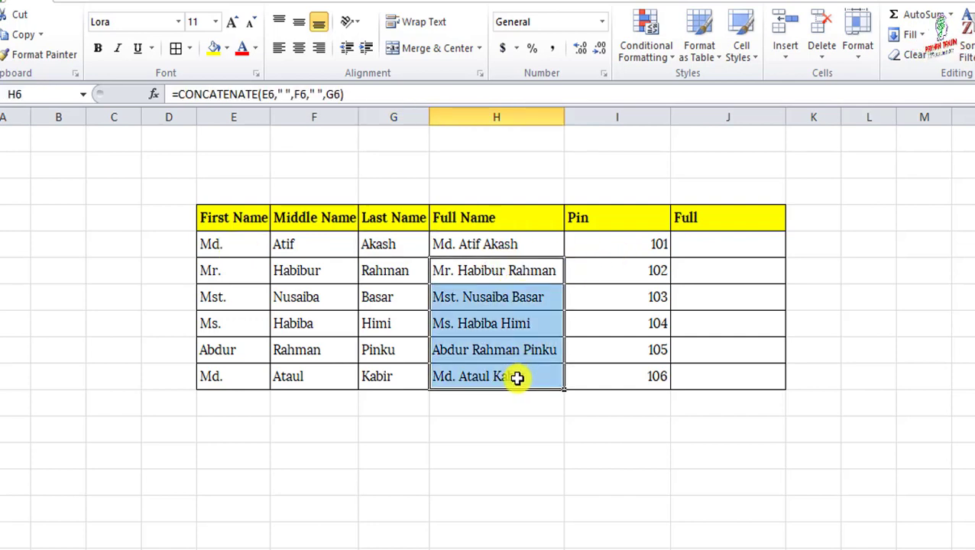
key(Delete)
click(529, 248)
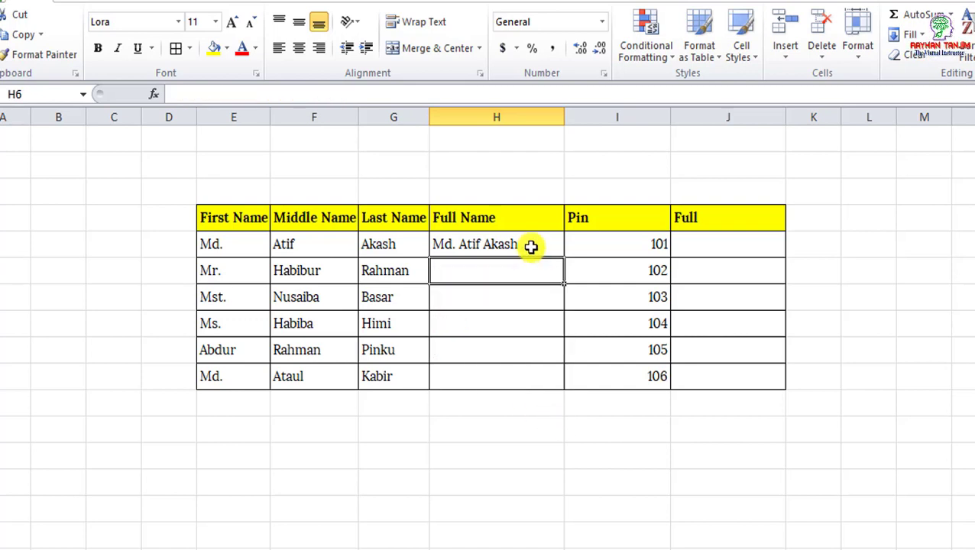
drag(563, 253, 555, 380)
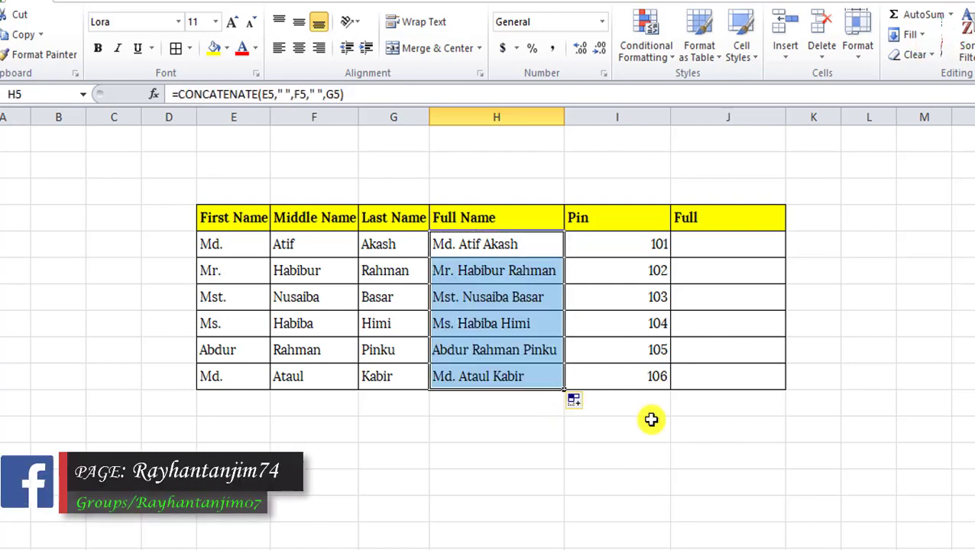
click(555, 314)
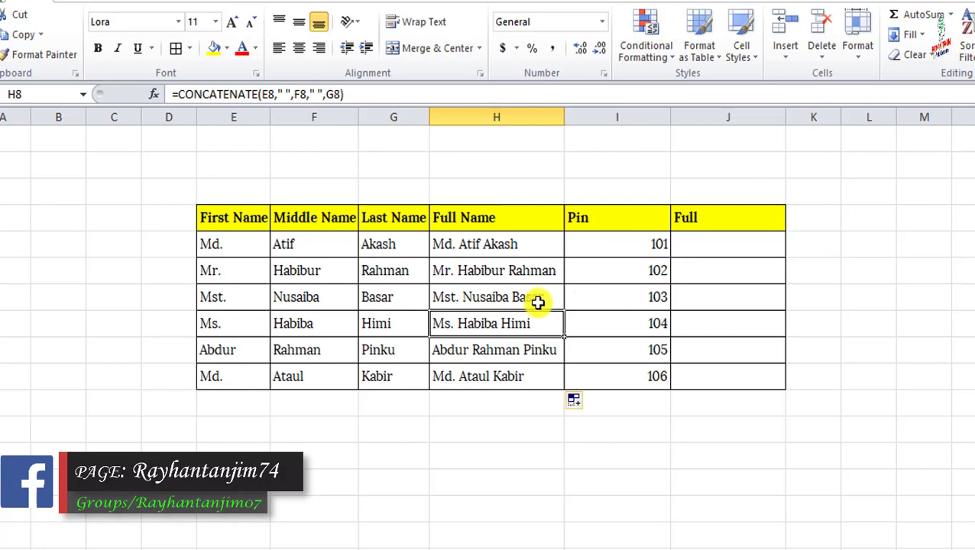
drag(552, 234, 533, 365)
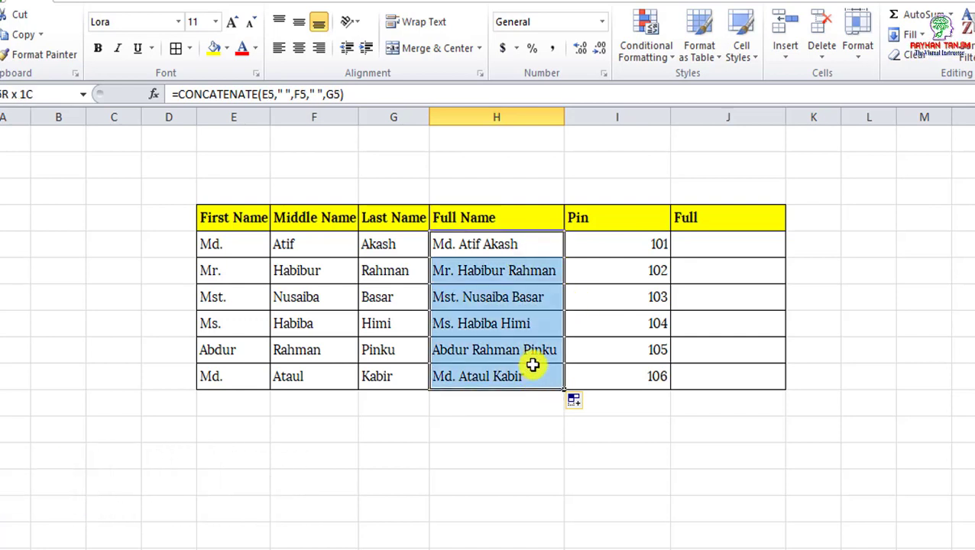
key(Delete)
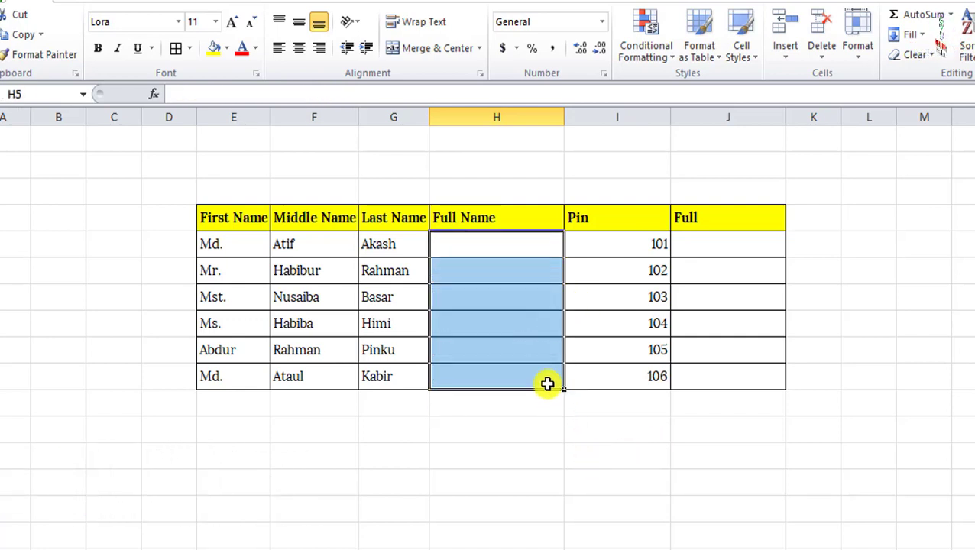
click(522, 278)
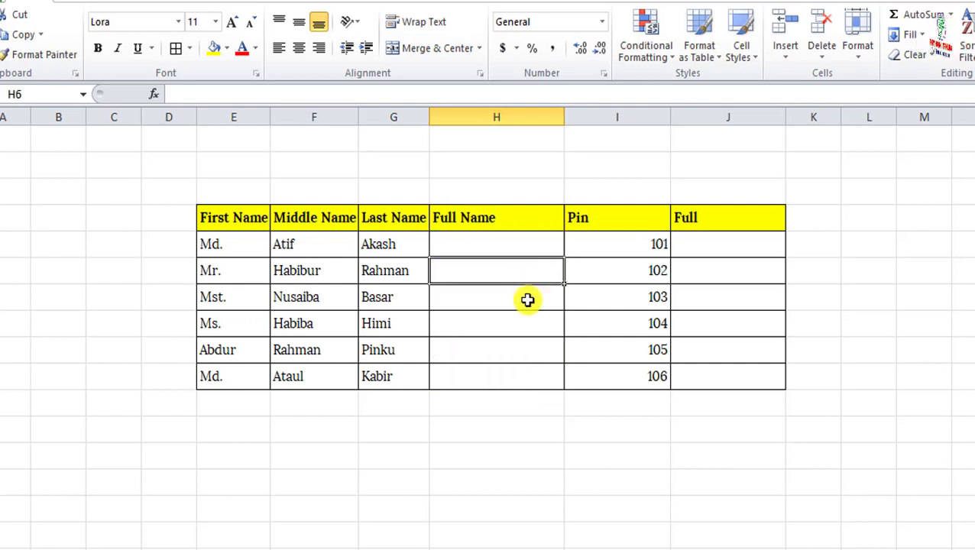
click(530, 253)
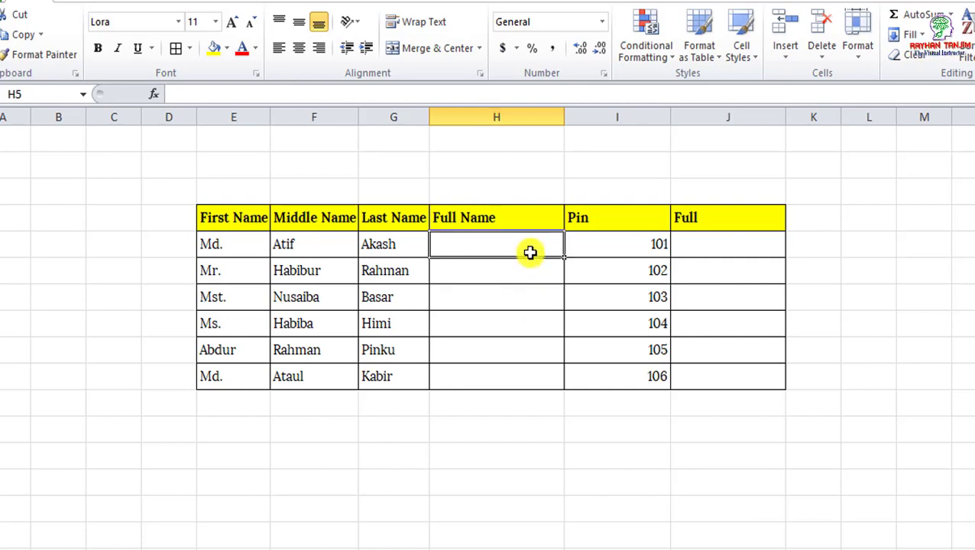
double_click(530, 253)
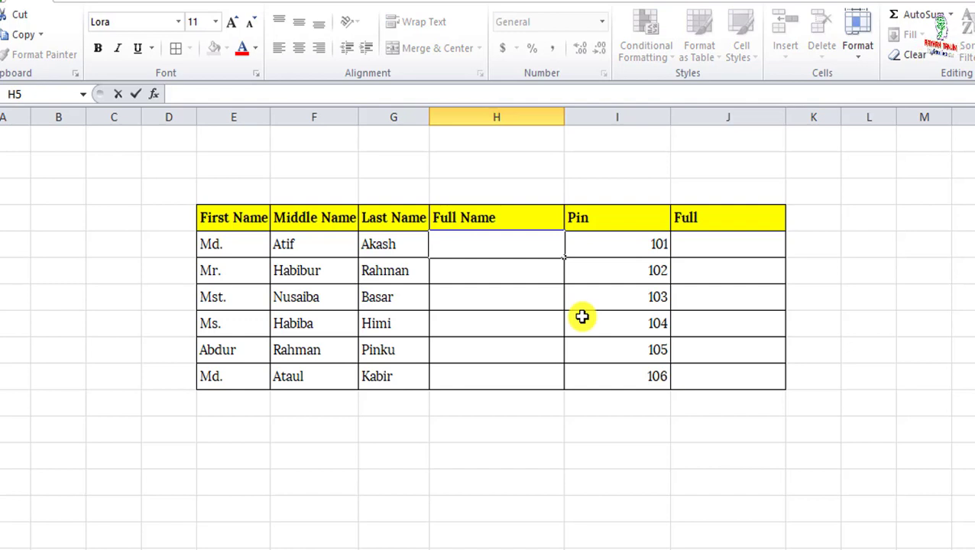
text(=con)
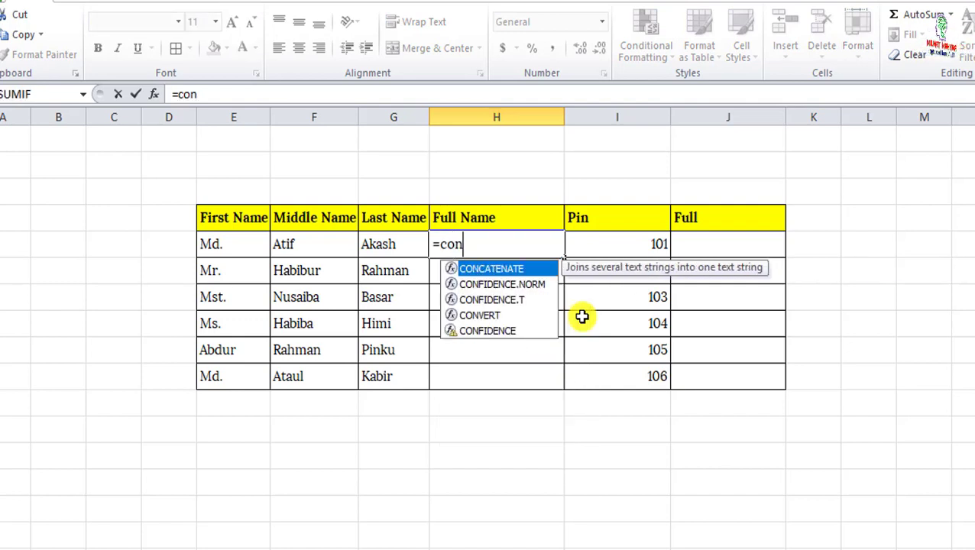
text(cate)
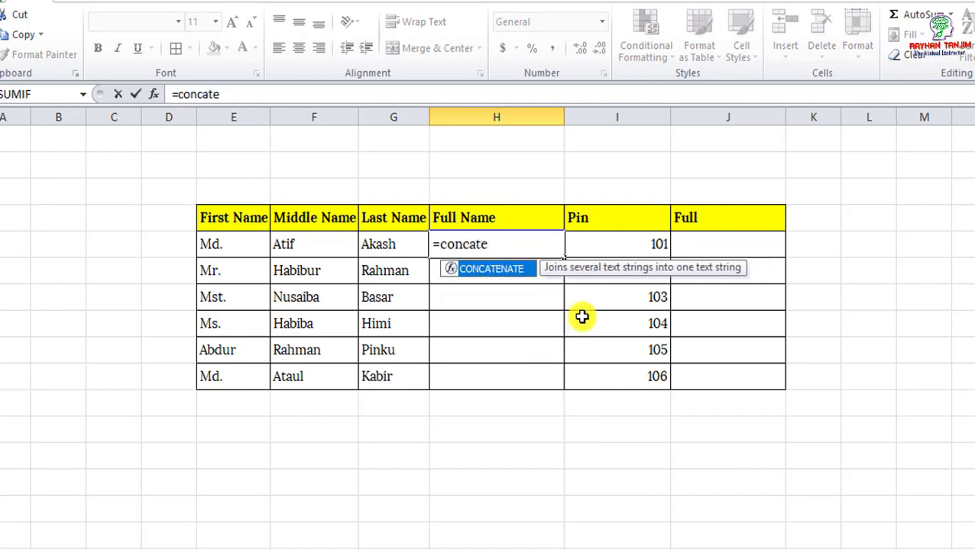
key(Tab)
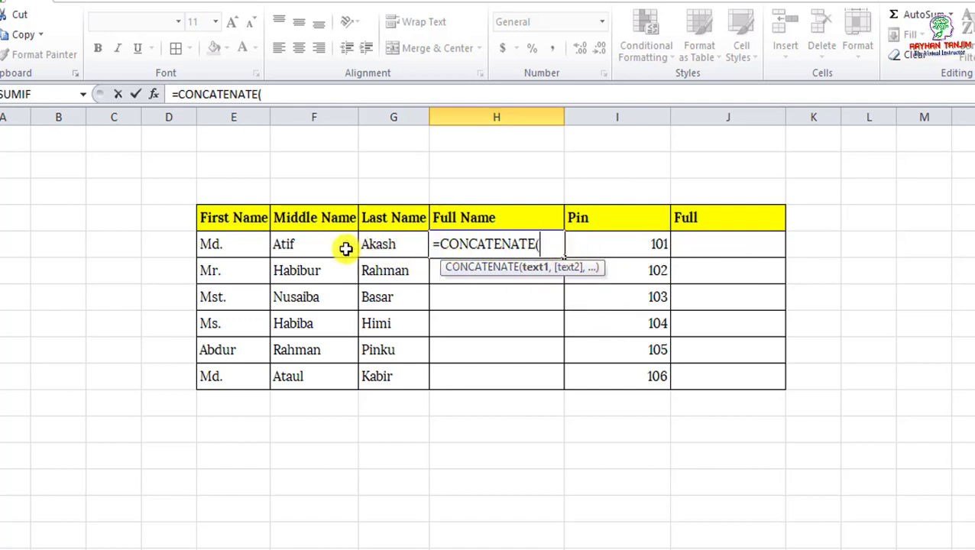
click(246, 245)
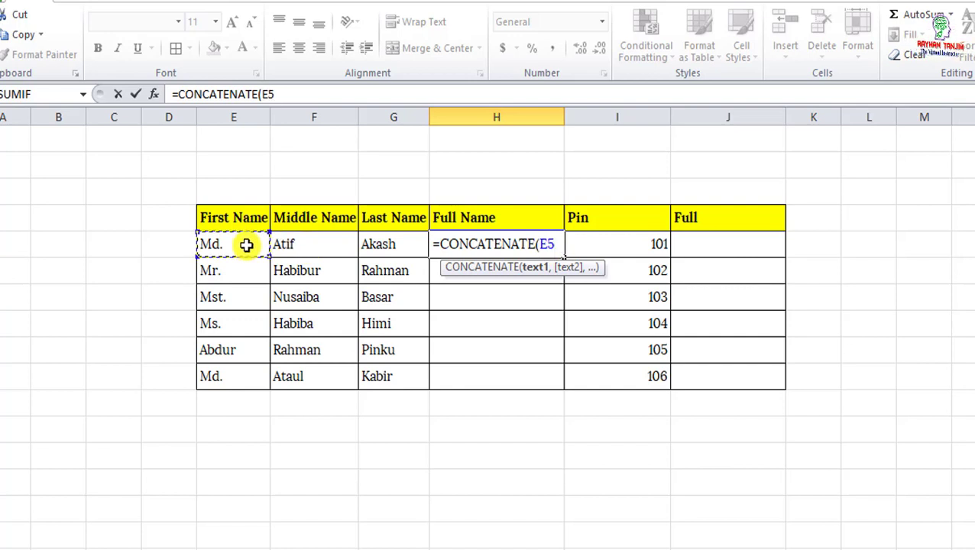
text(,)
click(321, 252)
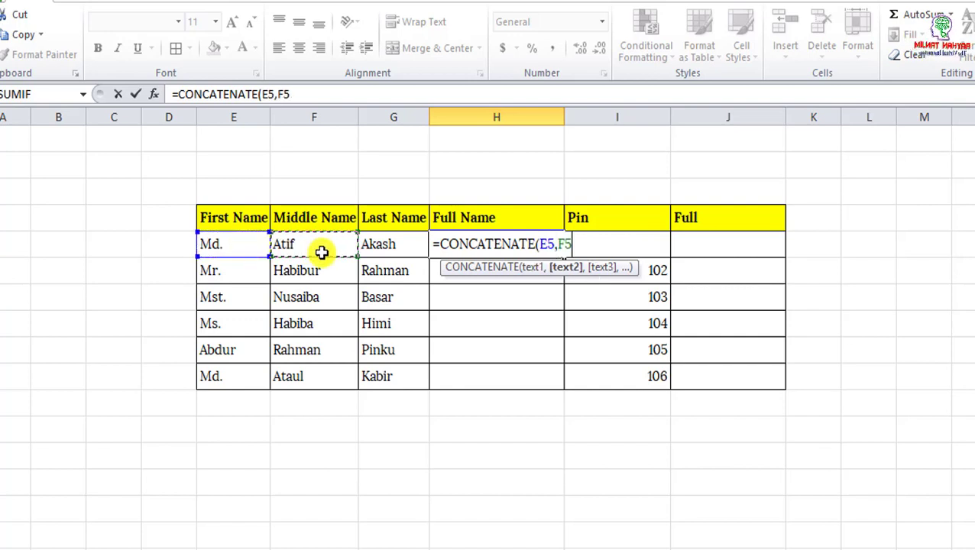
text(,)
click(406, 248)
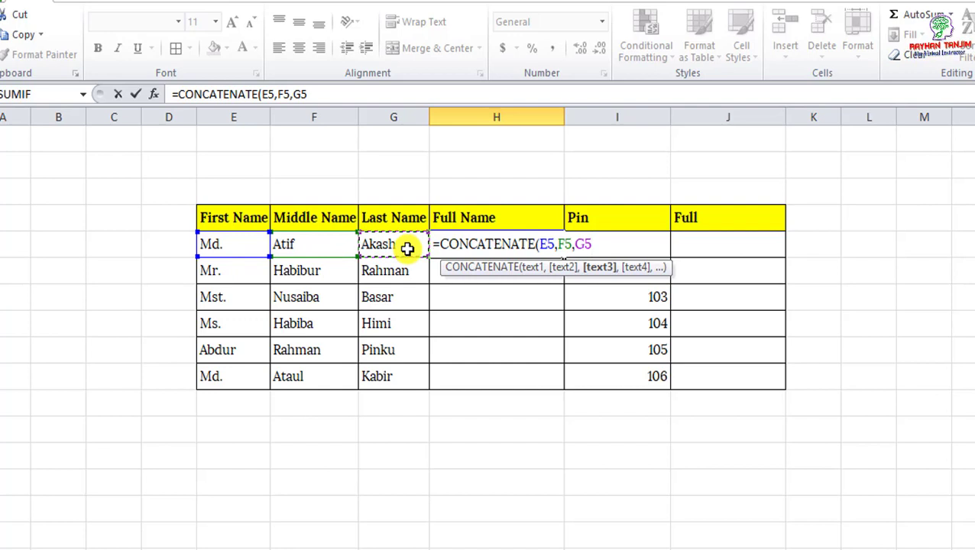
text())
key(Return)
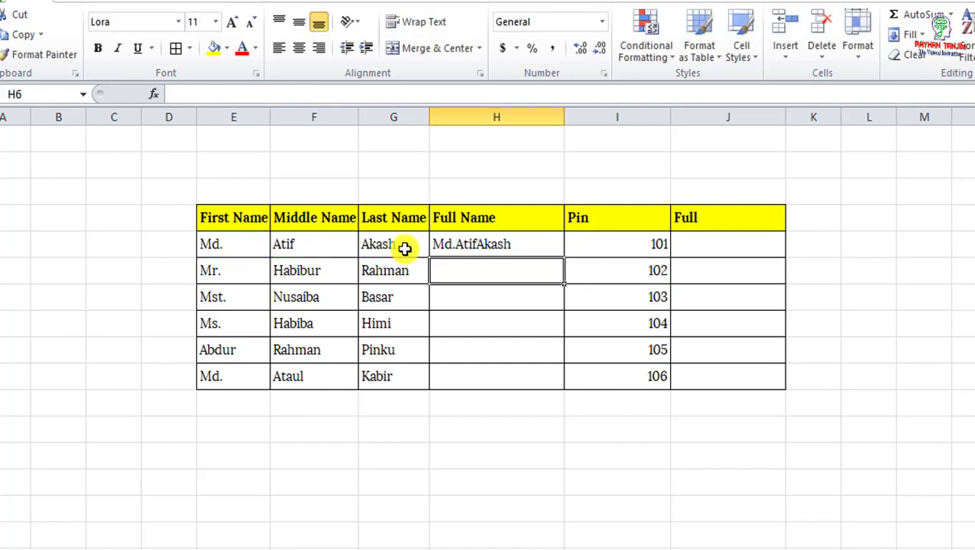
click(539, 246)
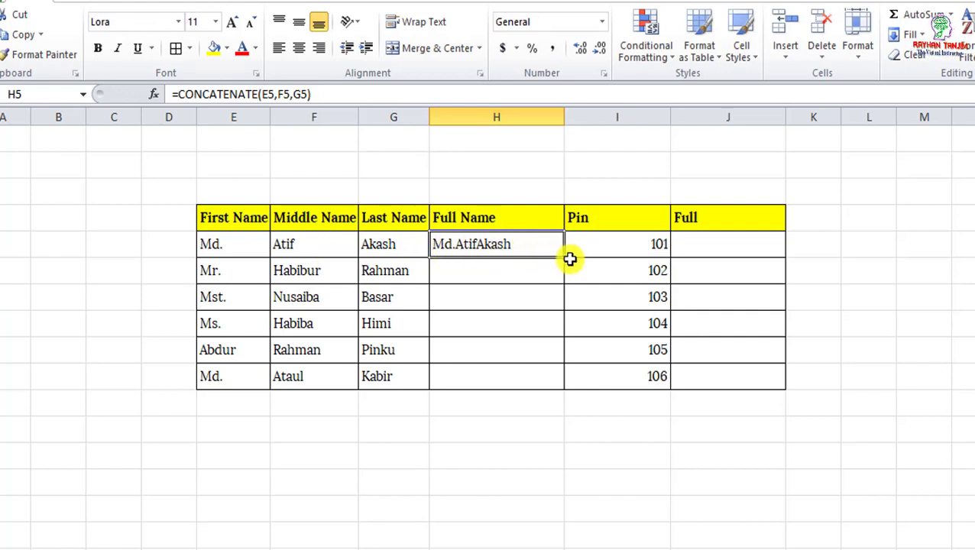
drag(564, 257, 557, 383)
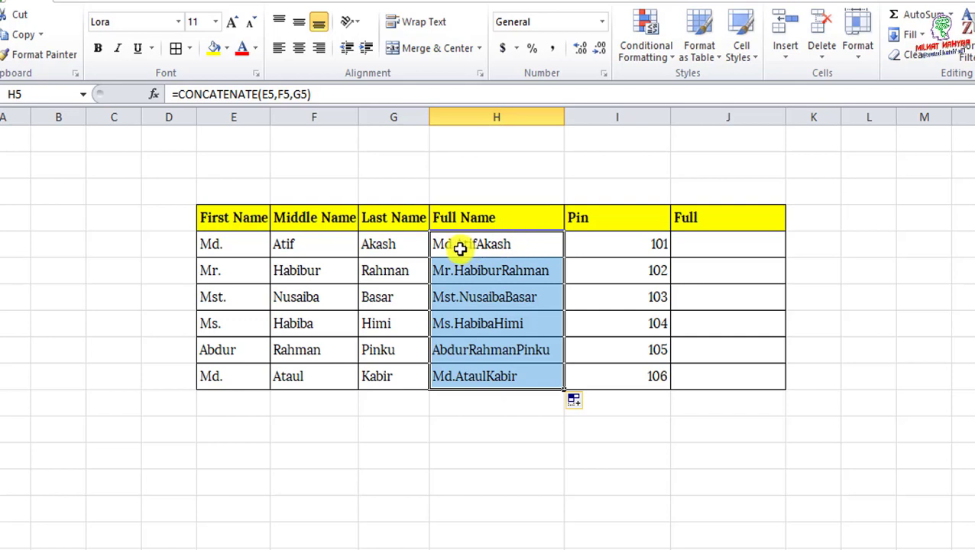
click(522, 243)
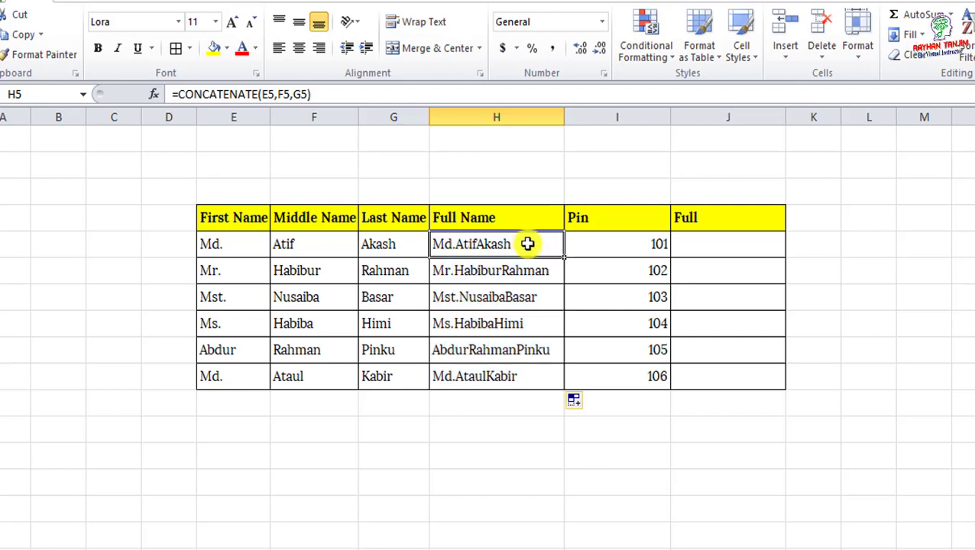
double_click(527, 243)
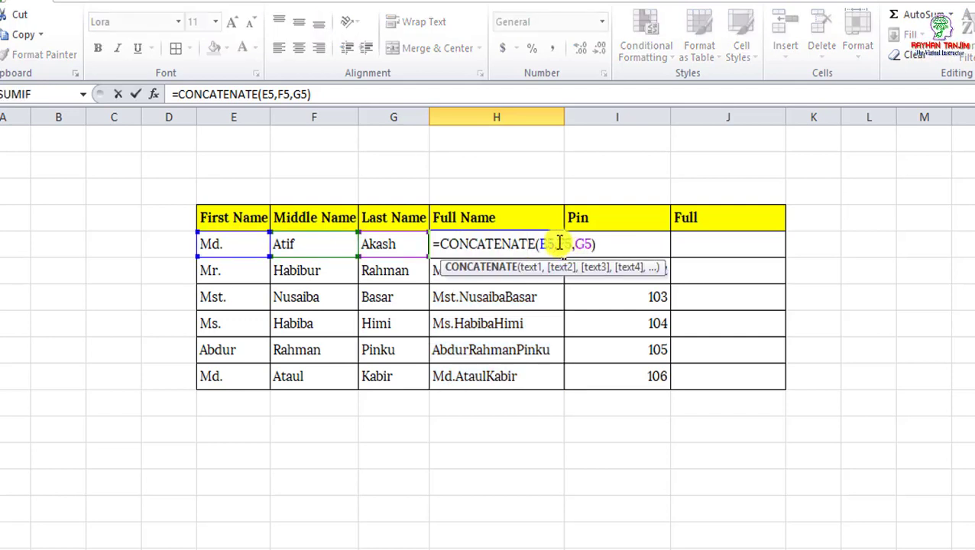
- Change H5 to =CONCATENATE(E5," ",F5," ",G5) and fill it down to H10
click(559, 244)
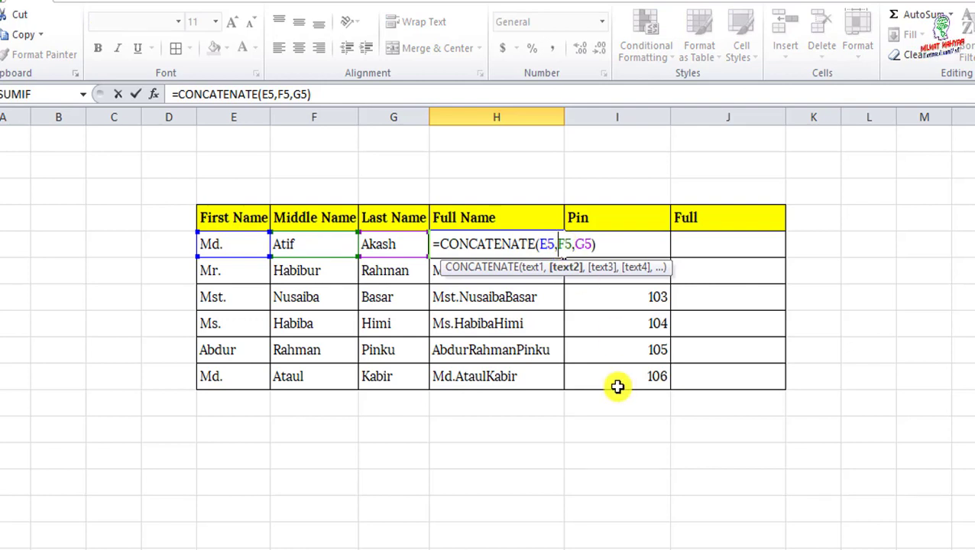
text(")
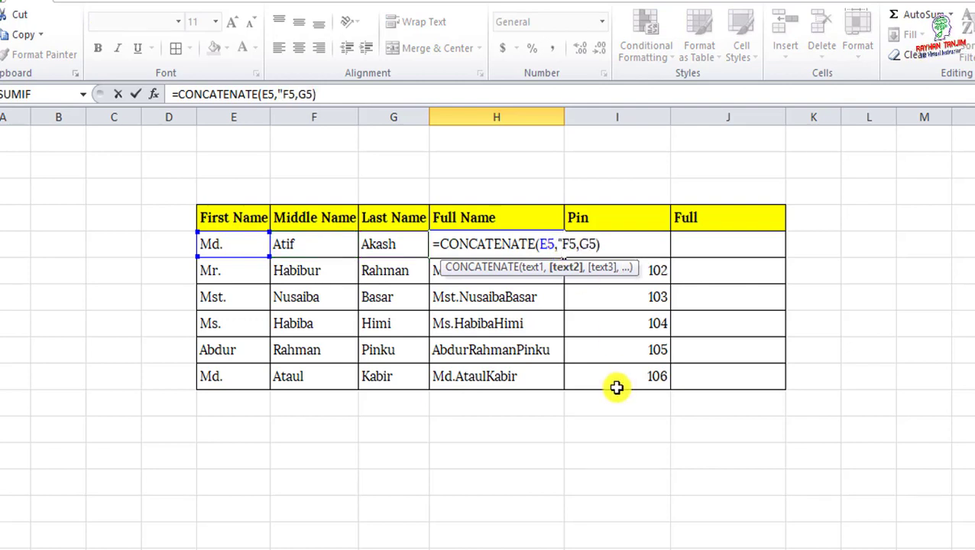
text( ")
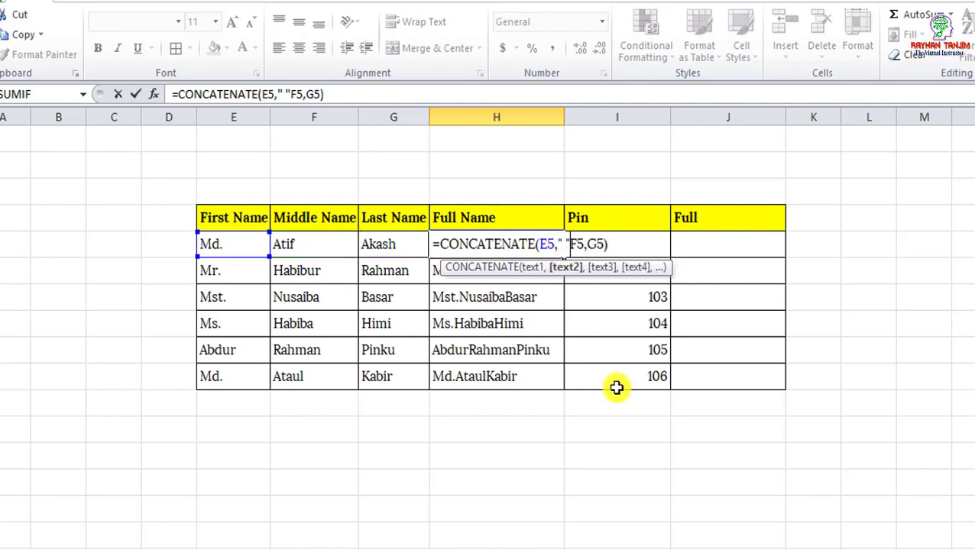
text(,)
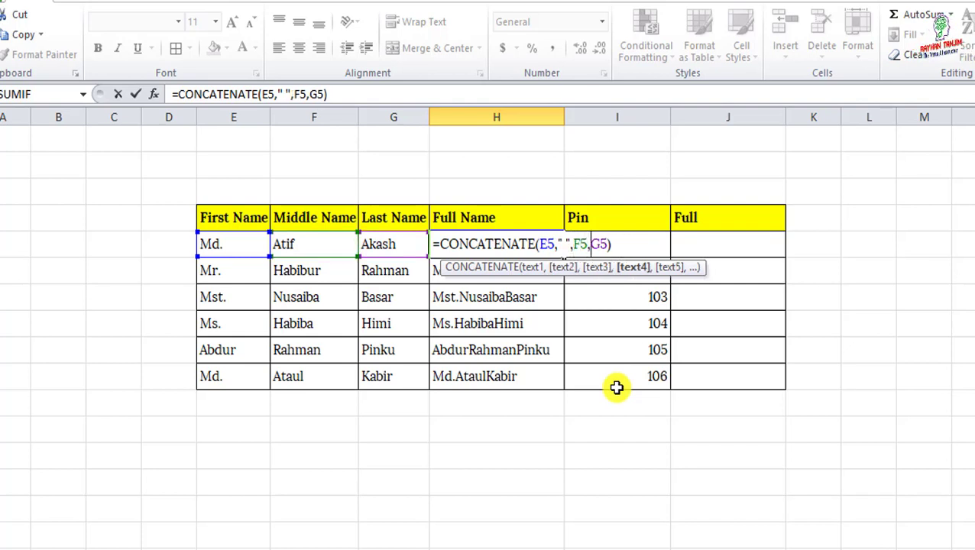
text(")
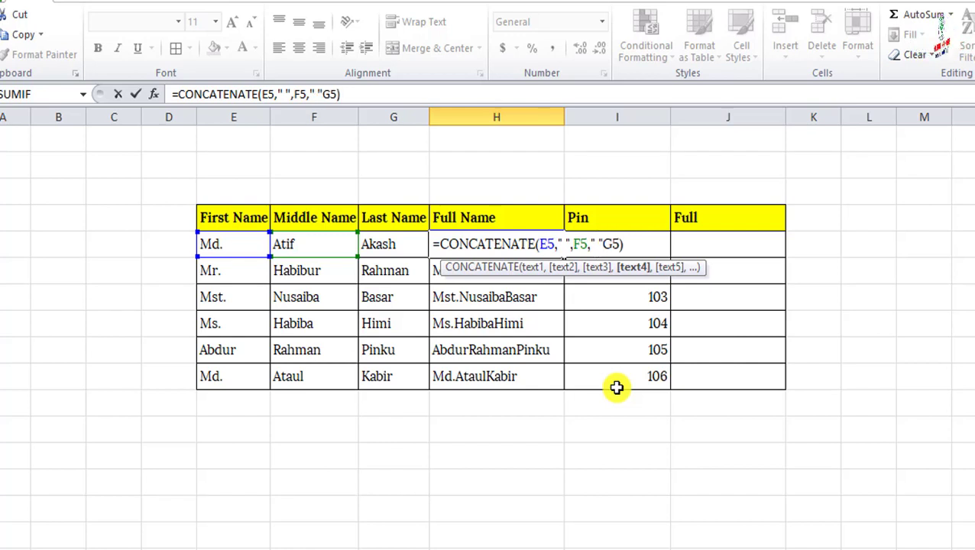
text(,)
key(Return)
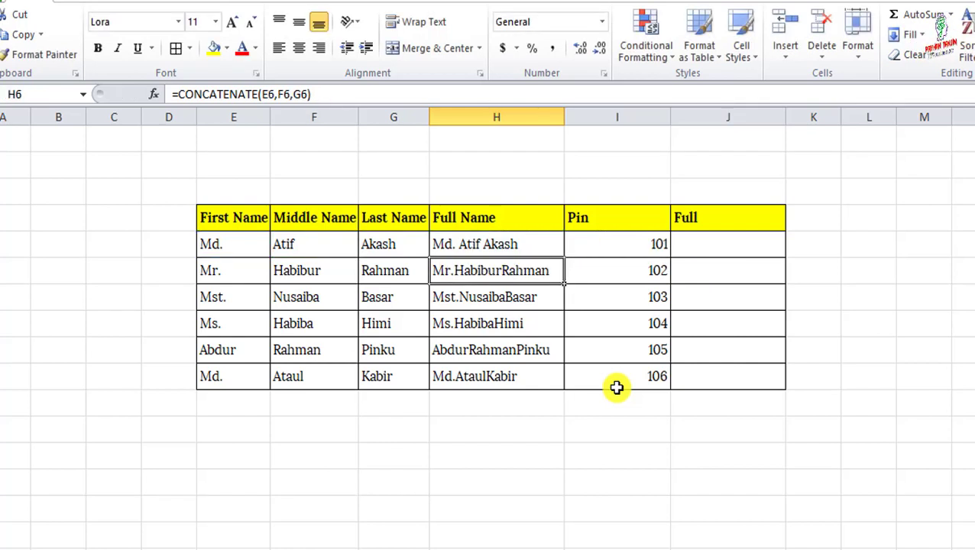
click(524, 244)
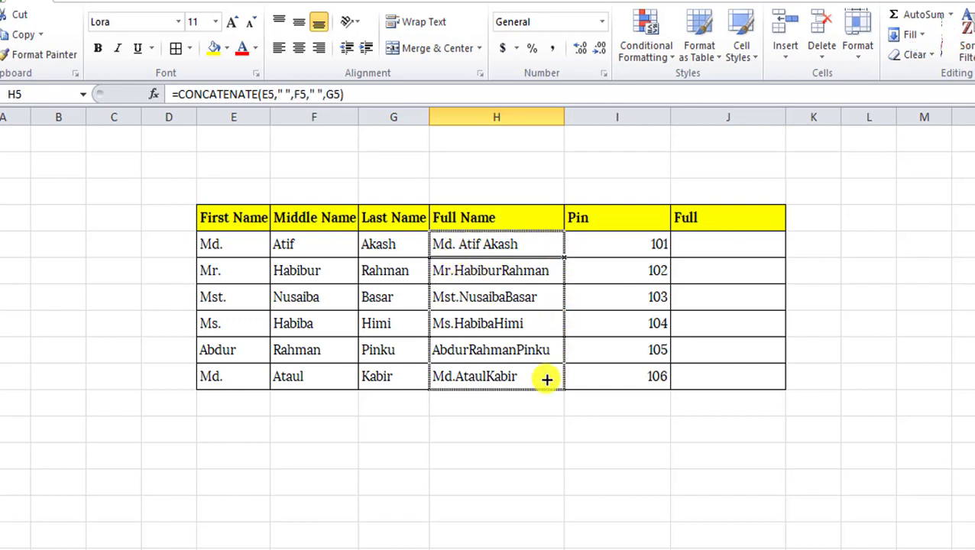
drag(563, 258, 544, 381)
click(533, 317)
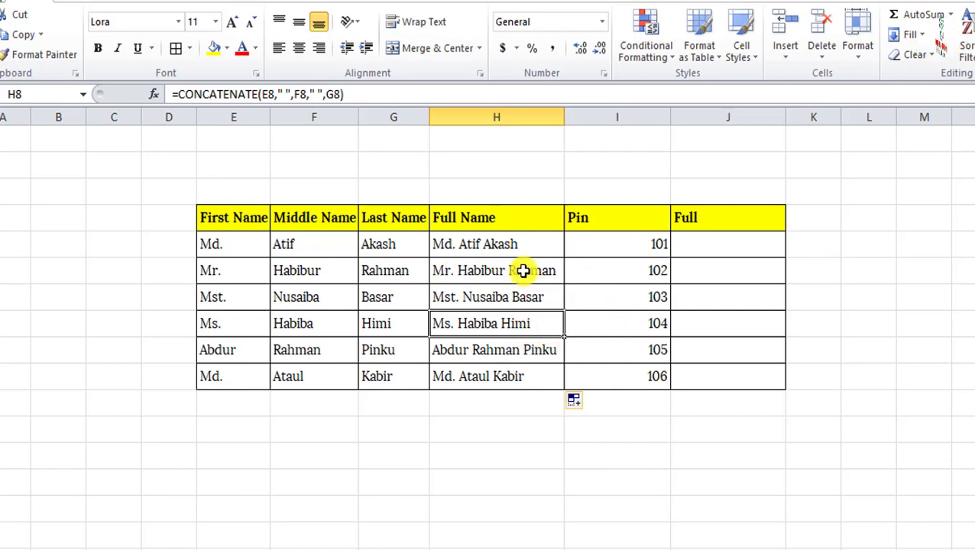
- Replace both separators in the H5 formula with hyphens
double_click(491, 243)
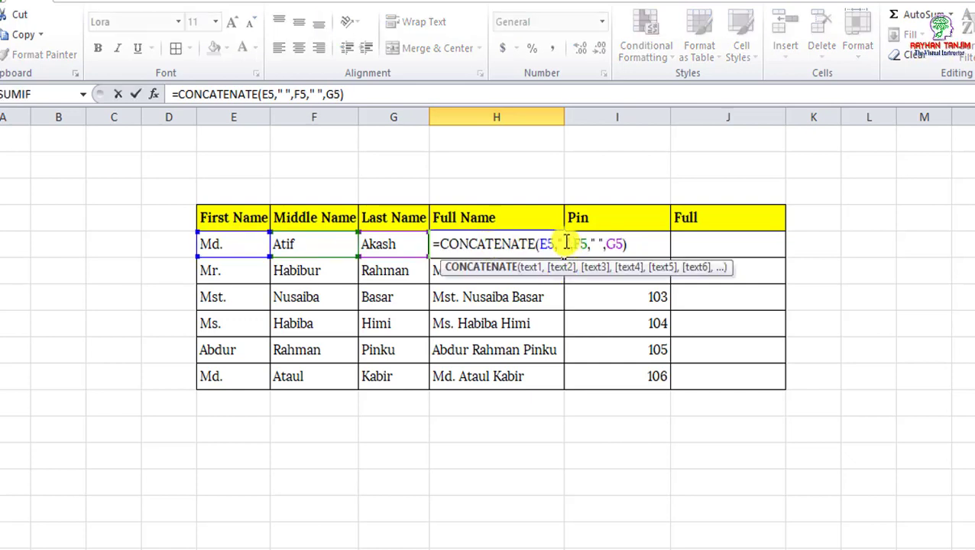
click(566, 242)
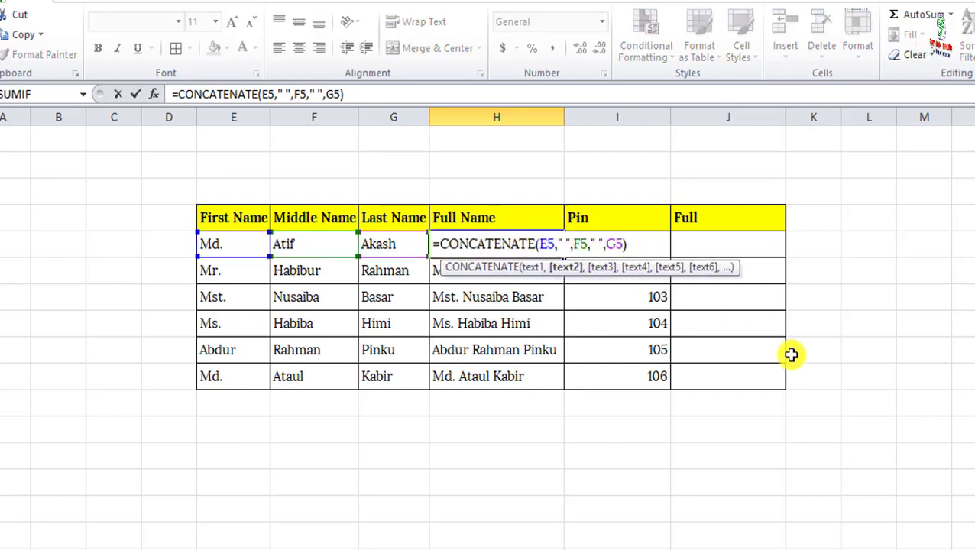
key(BackSpace)
text(-)
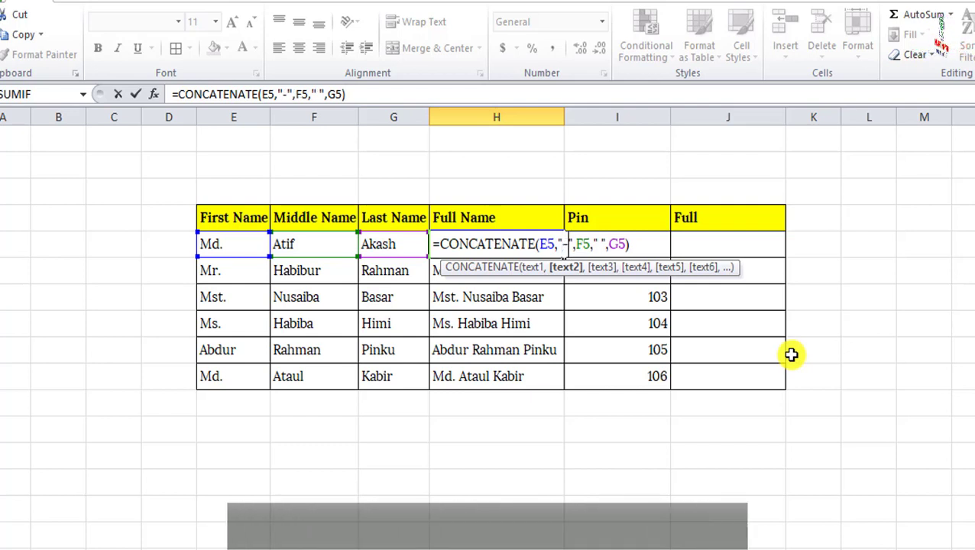
click(602, 243)
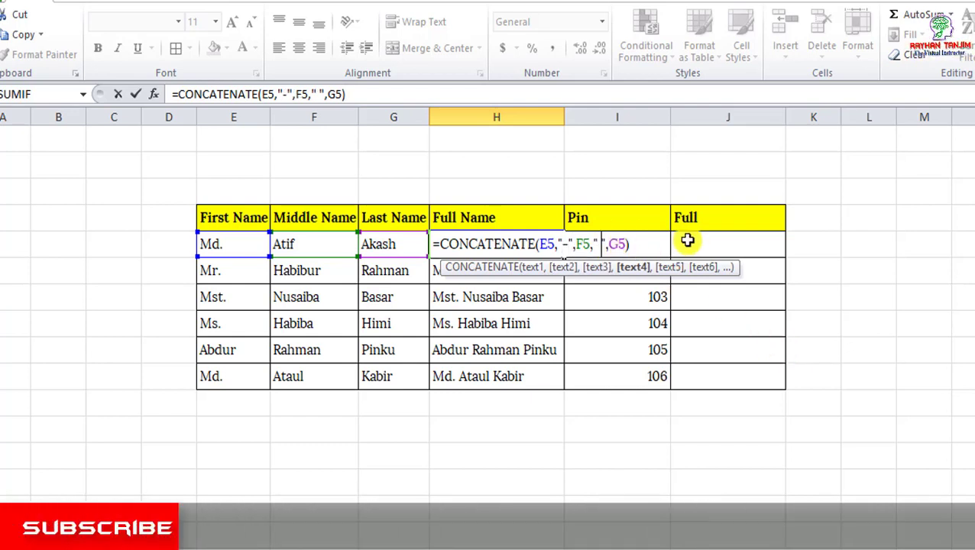
key(BackSpace)
text(-)
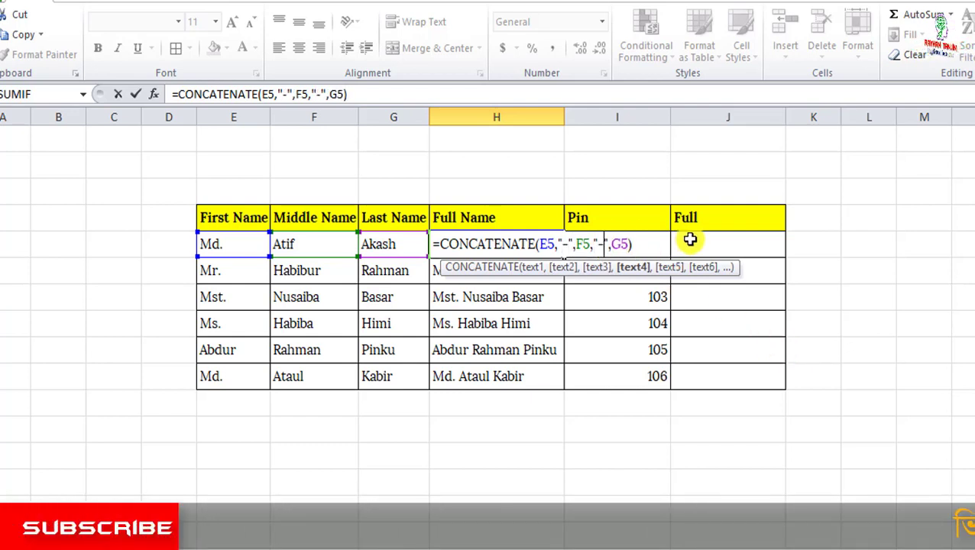
key(Return)
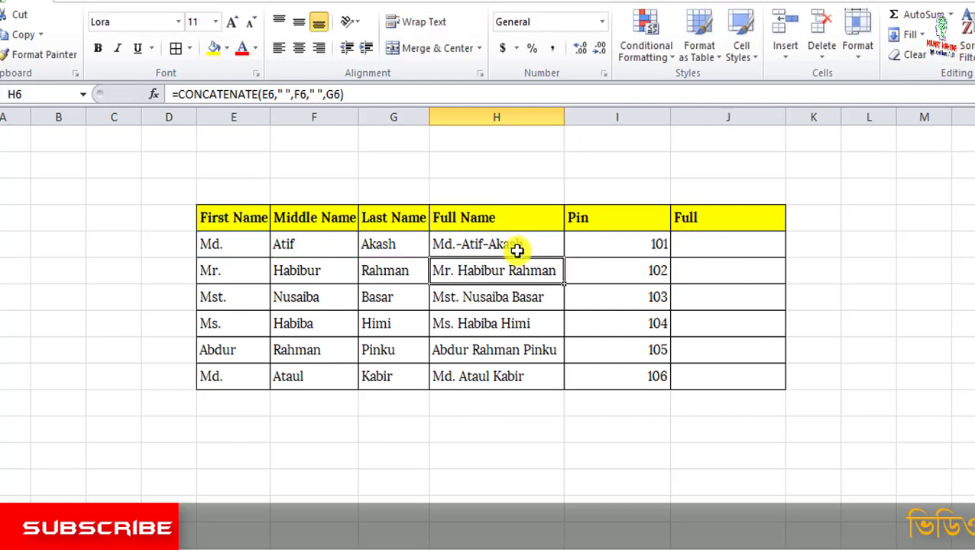
click(516, 246)
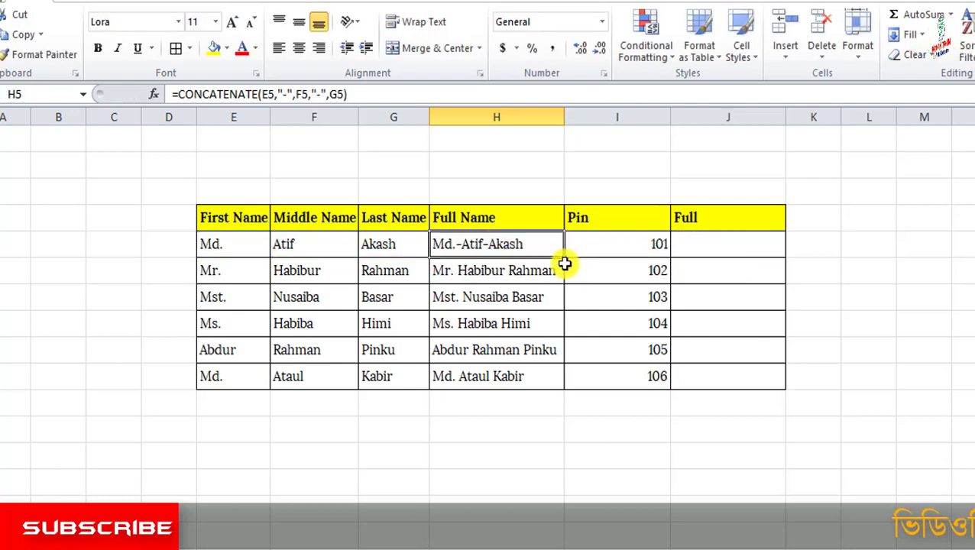
- Change H5's first separator back to a space and fill the formula down to H10
double_click(474, 245)
click(568, 244)
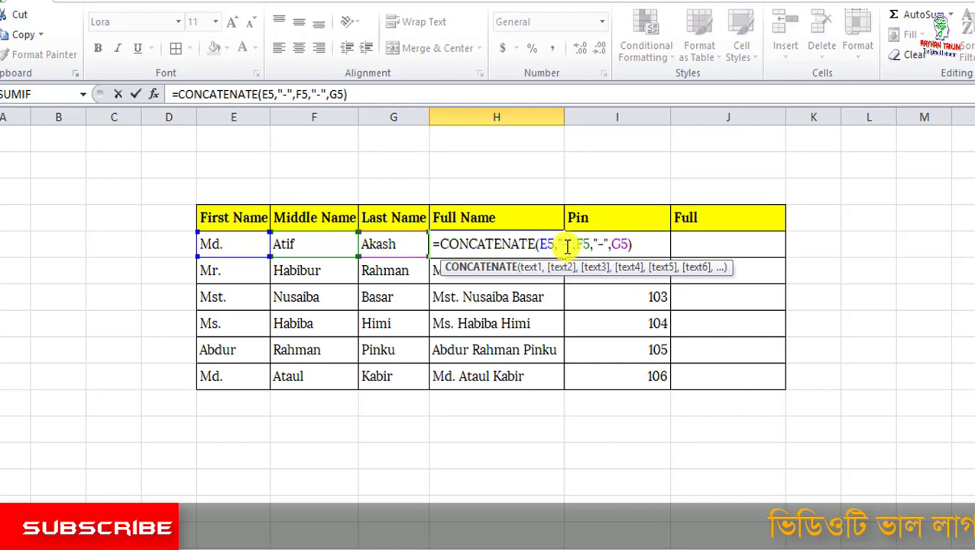
key(BackSpace)
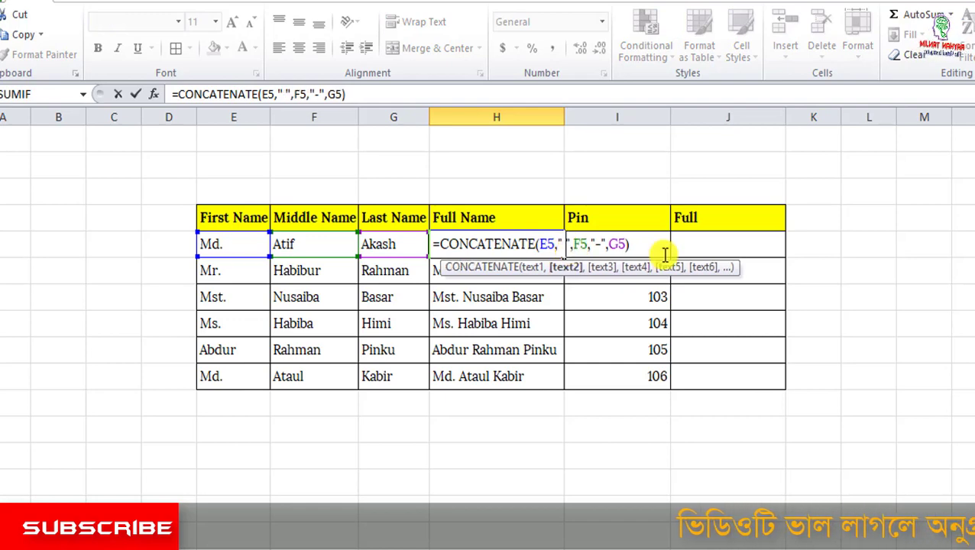
key(Return)
click(521, 252)
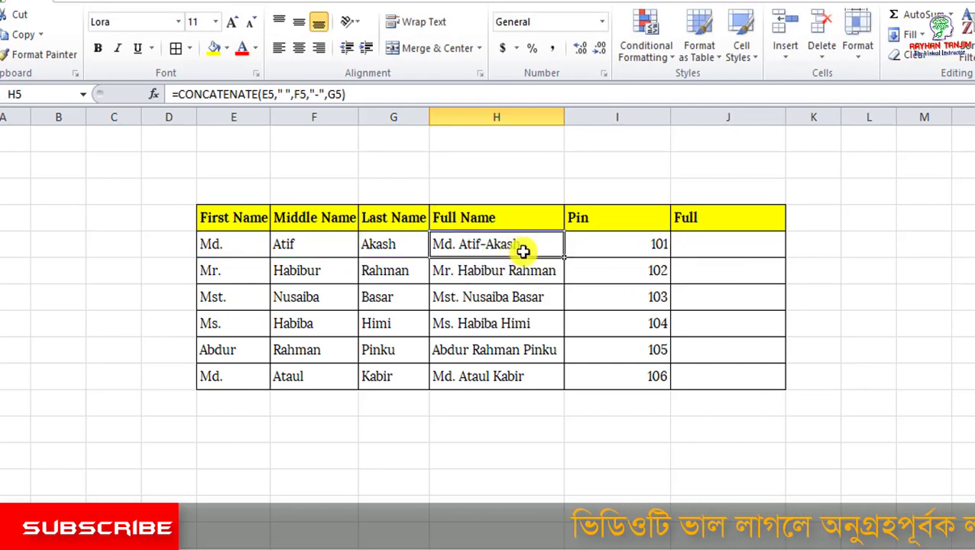
drag(563, 257, 569, 384)
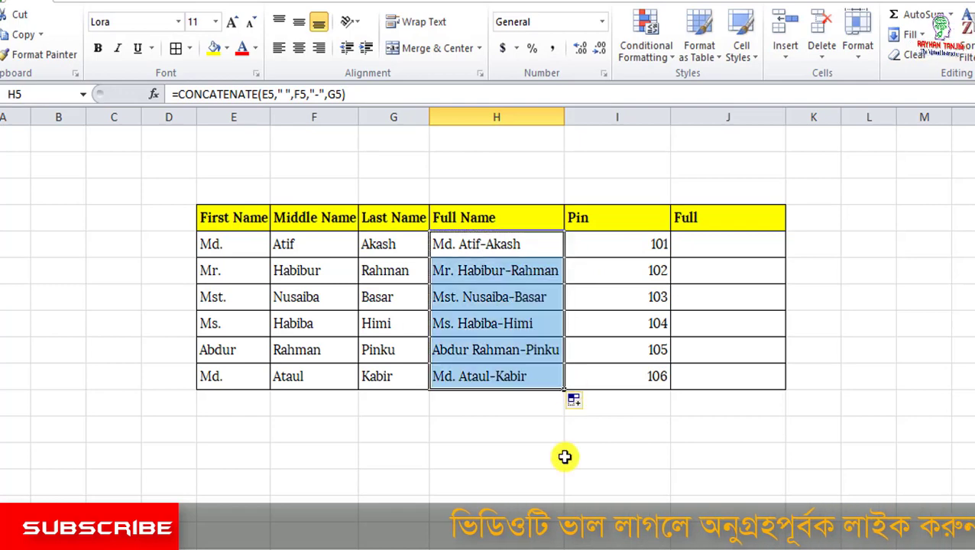
click(524, 246)
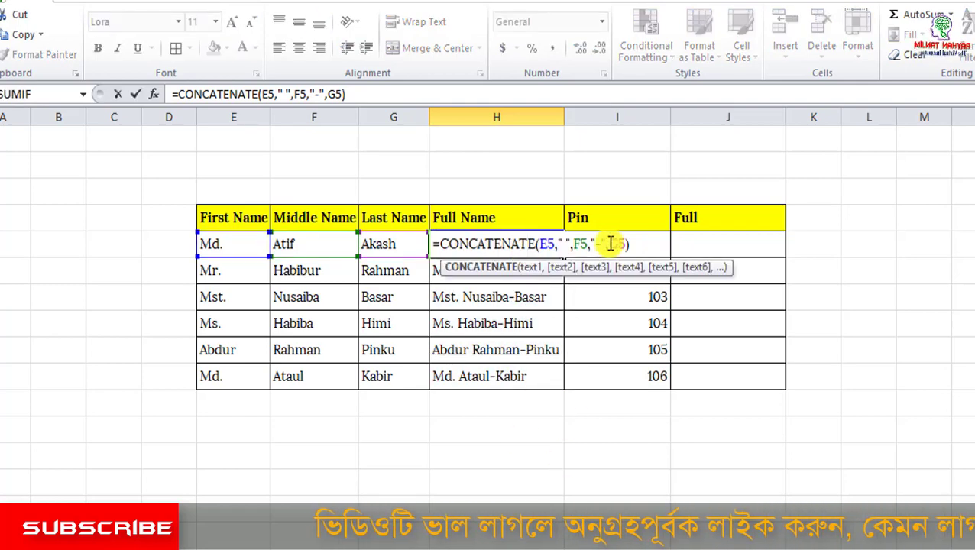
- Replace the hyphen before the last name with a comma and fill H5 down to H10
drag(602, 244, 596, 243)
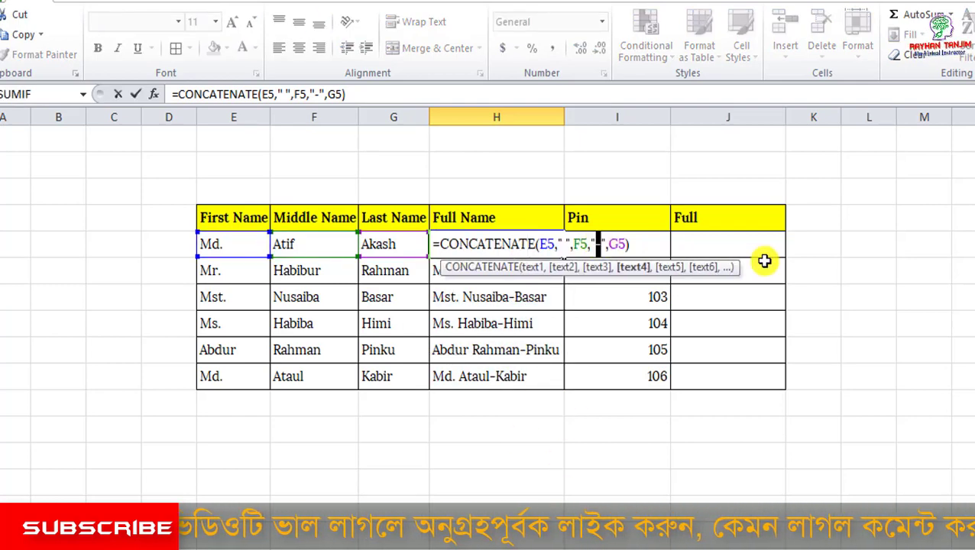
key(BackSpace)
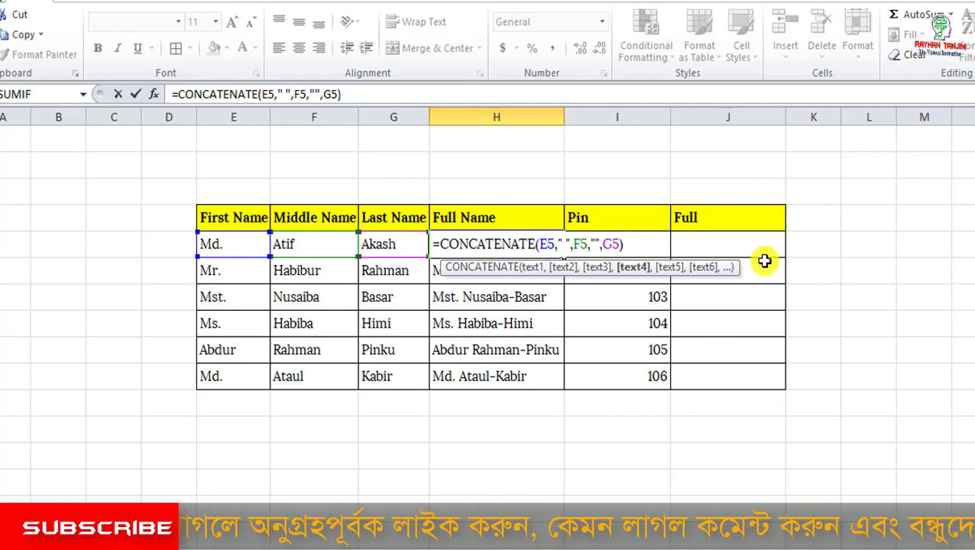
text(,)
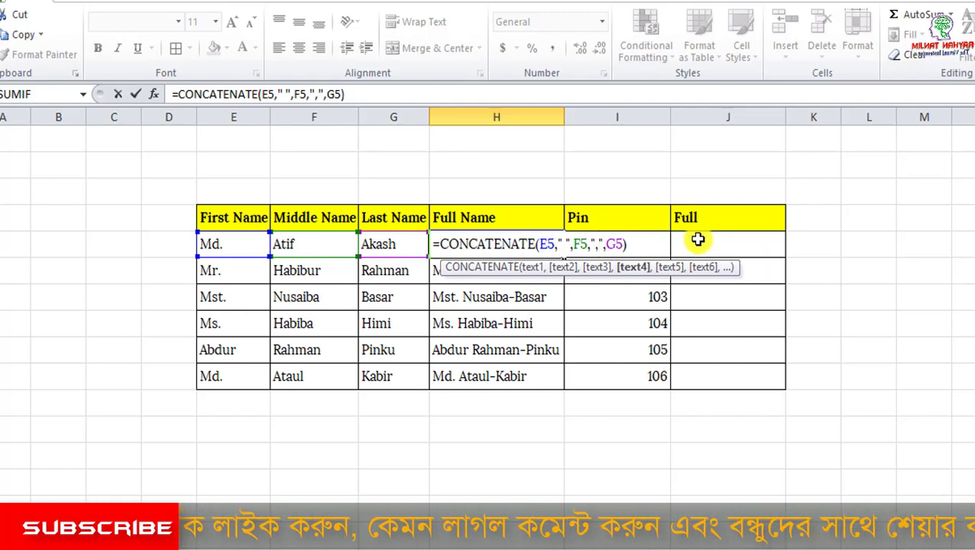
key(Return)
click(518, 244)
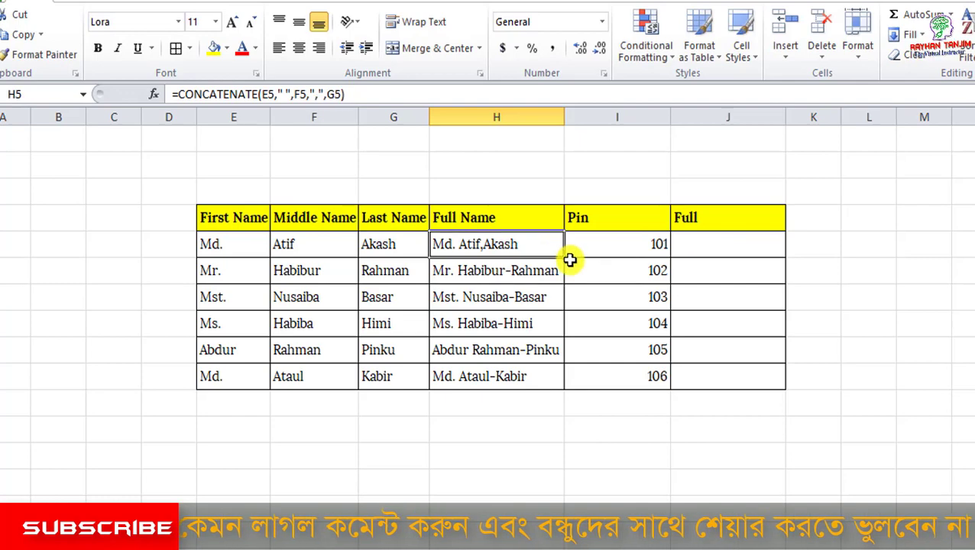
drag(564, 257, 555, 391)
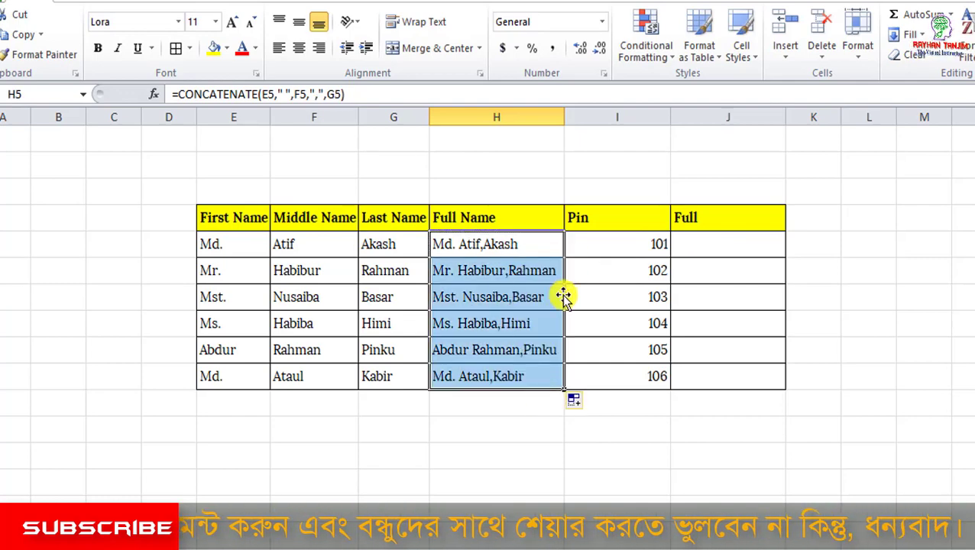
click(528, 300)
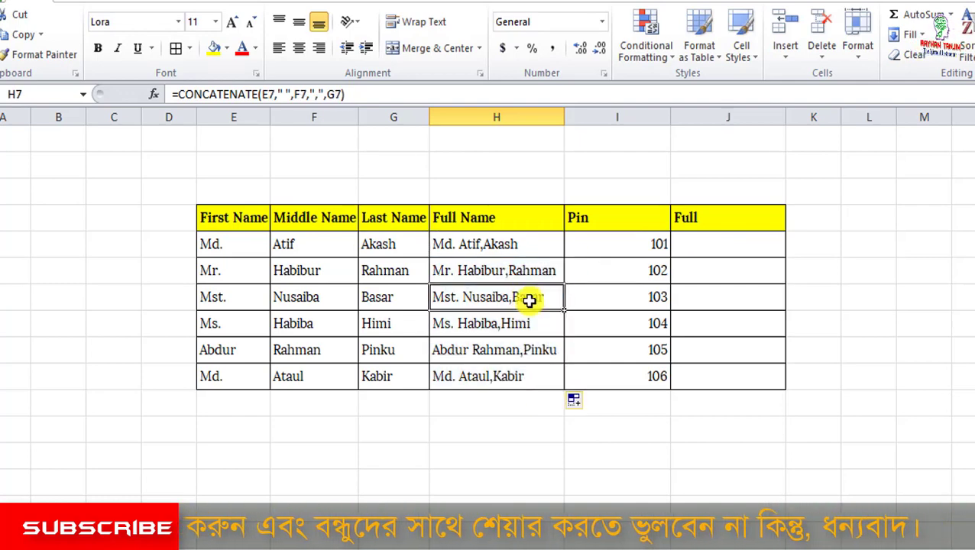
- Make H5 =CONCATENATE(E5," ",F5," , ",G5), fill it to H10, and point out row 5's Pin 101
double_click(527, 245)
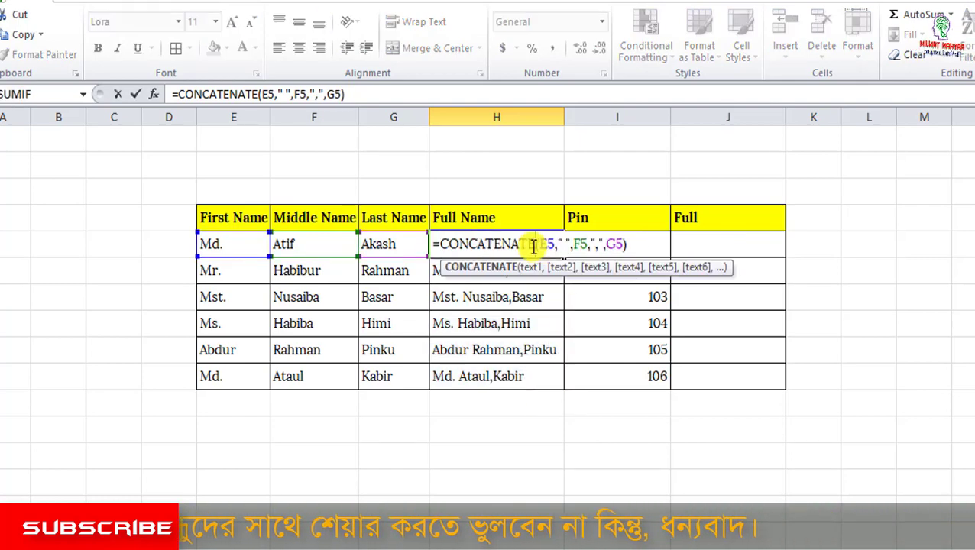
click(593, 245)
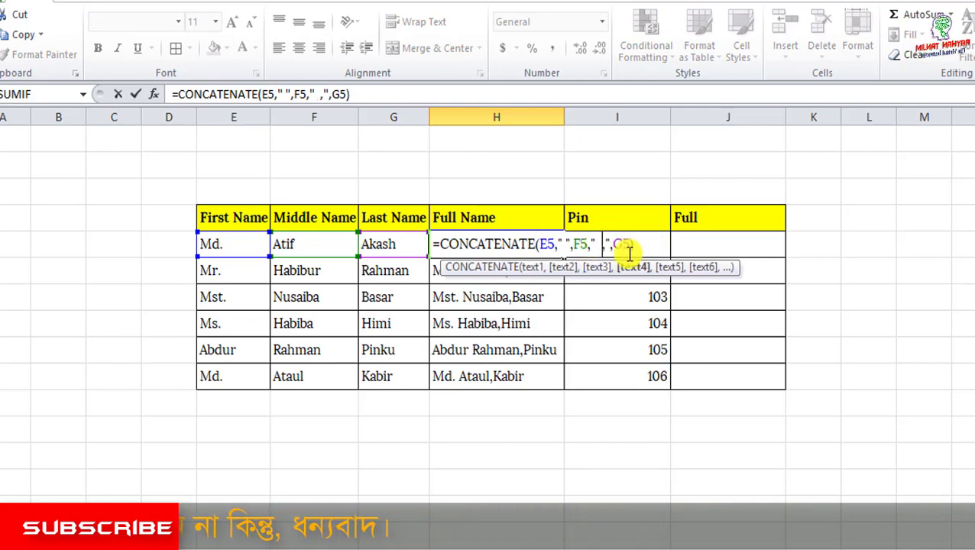
key(BackSpace)
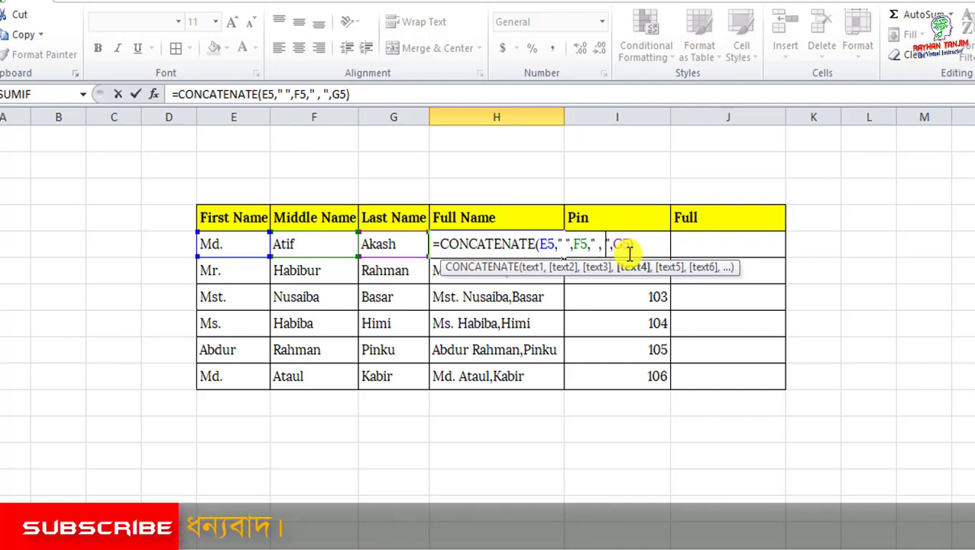
key(Return)
click(527, 250)
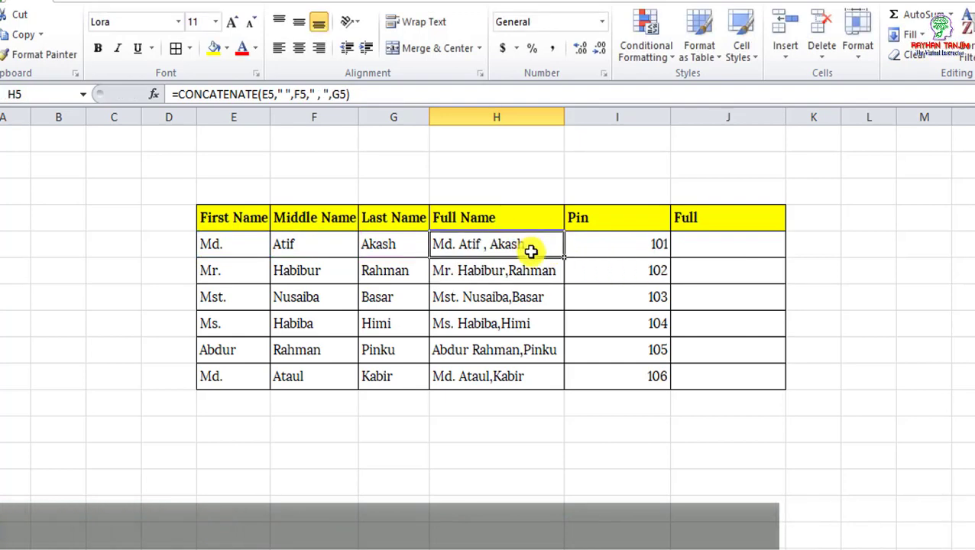
drag(567, 257, 559, 379)
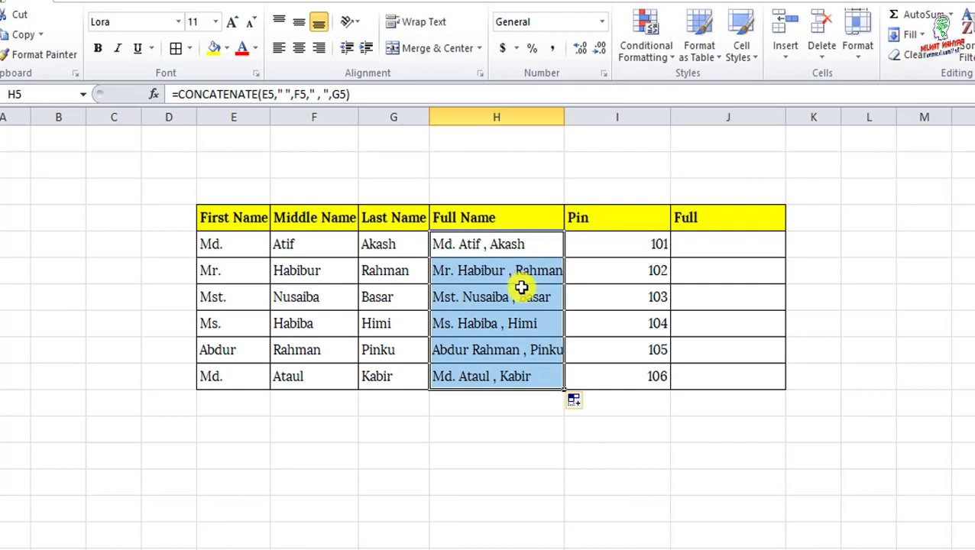
click(537, 277)
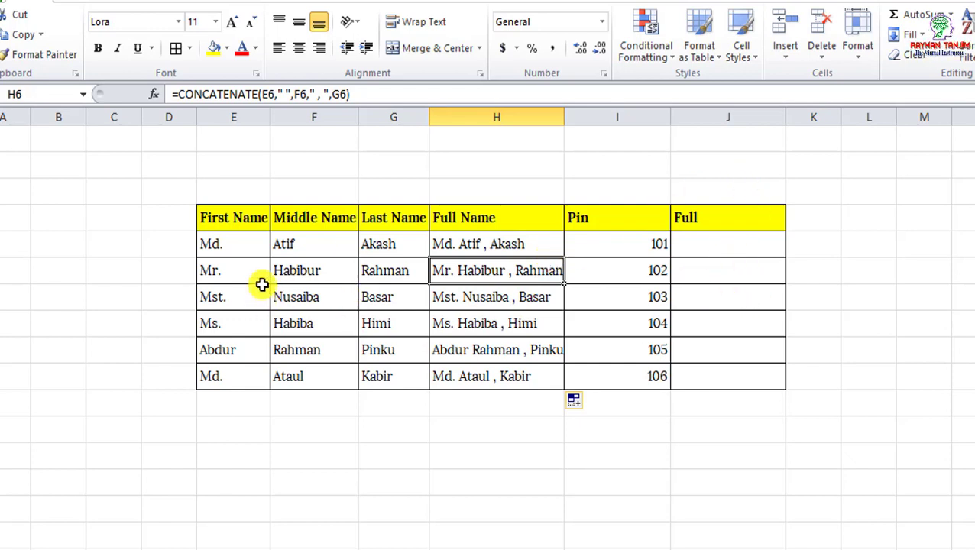
drag(216, 246, 390, 246)
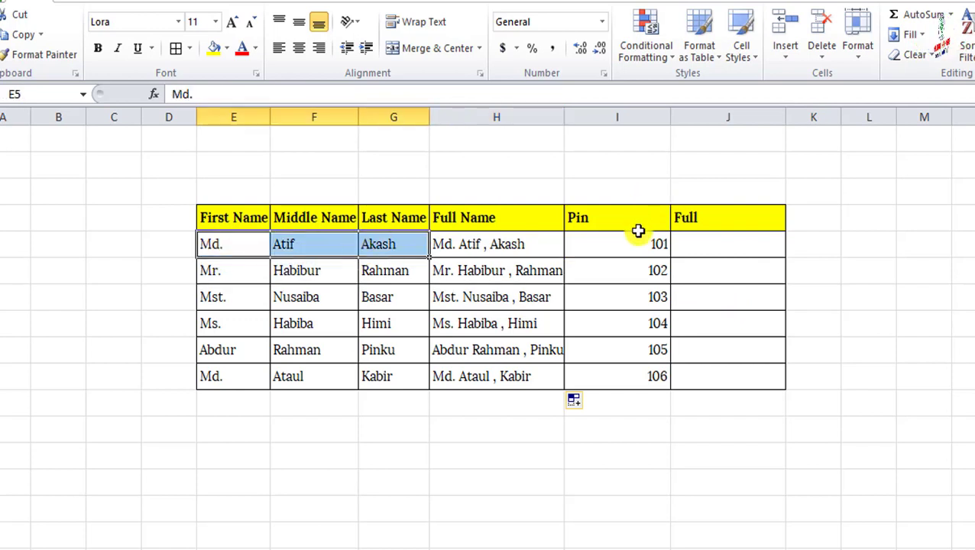
click(659, 239)
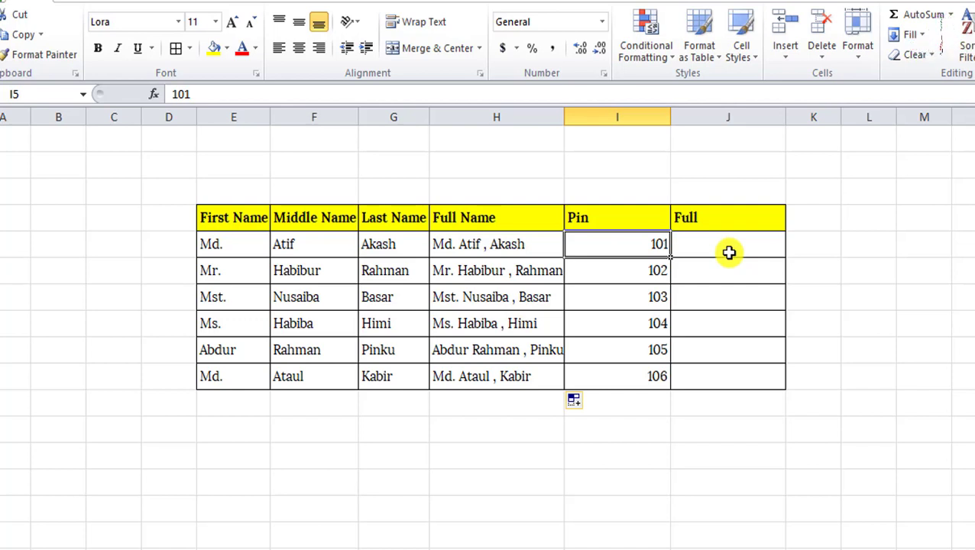
click(729, 252)
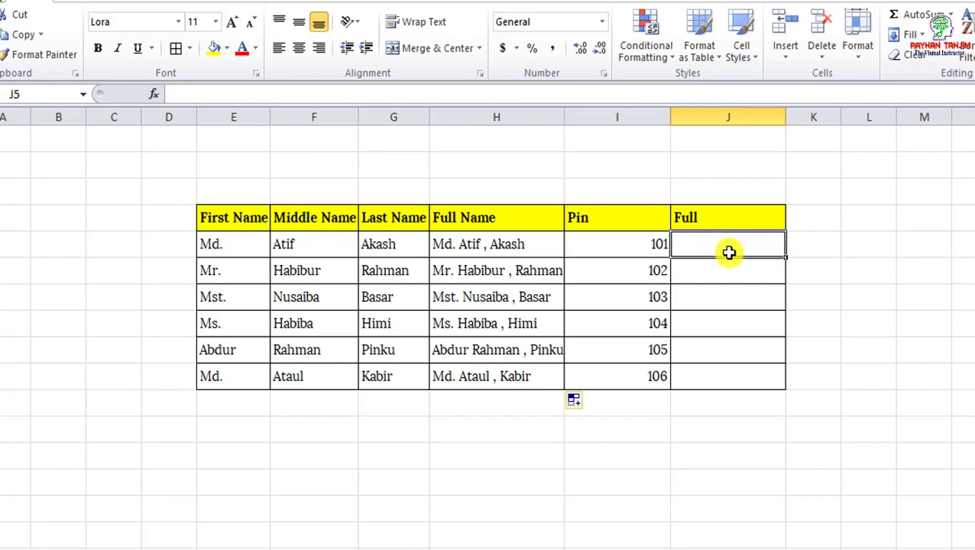
text(=)
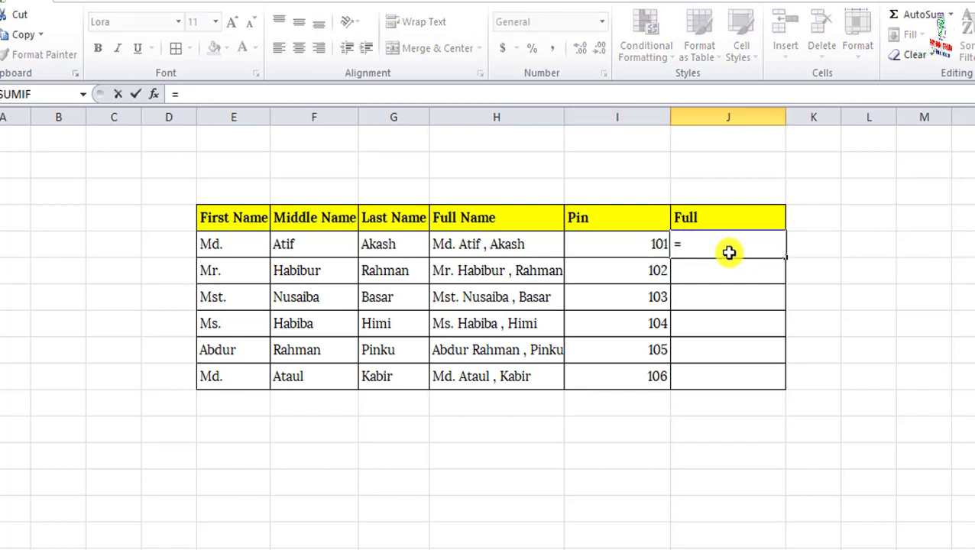
text(con)
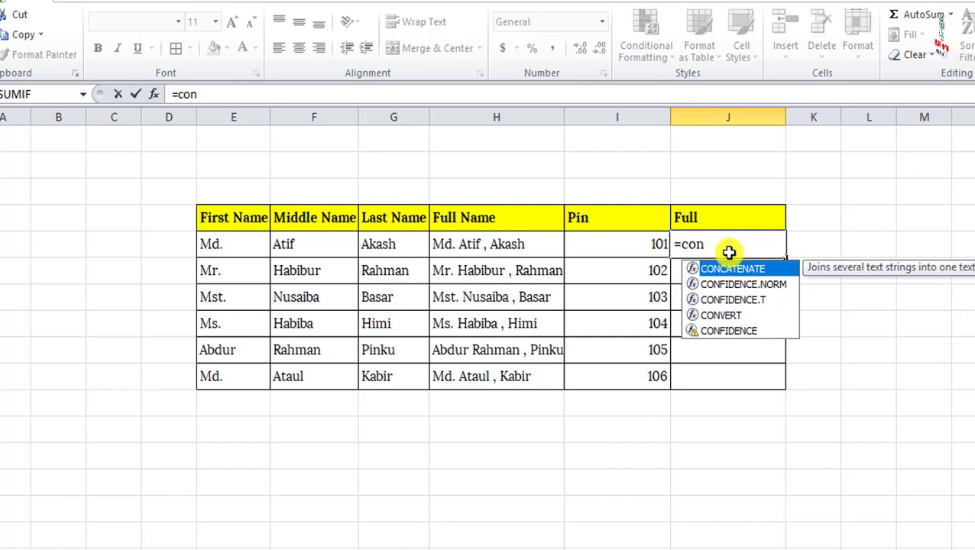
key(Tab)
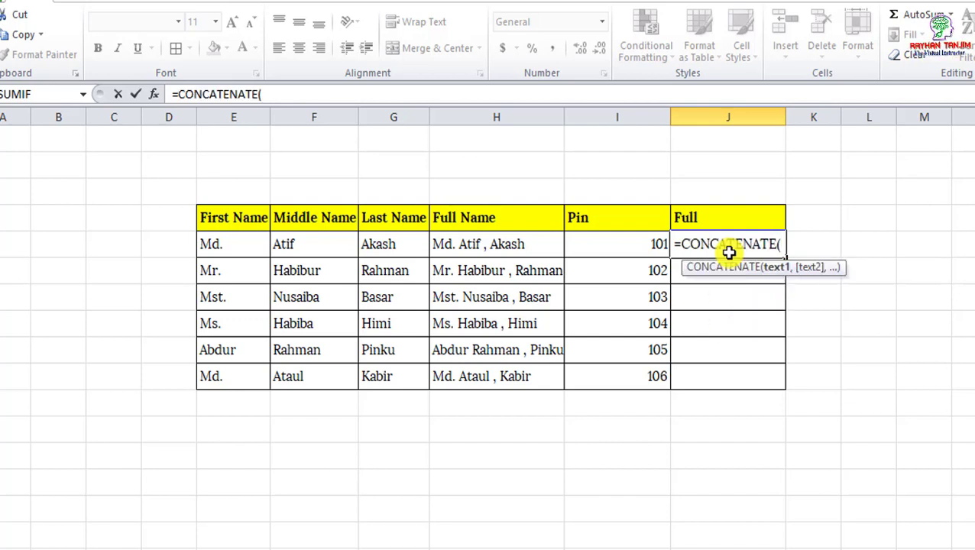
click(243, 246)
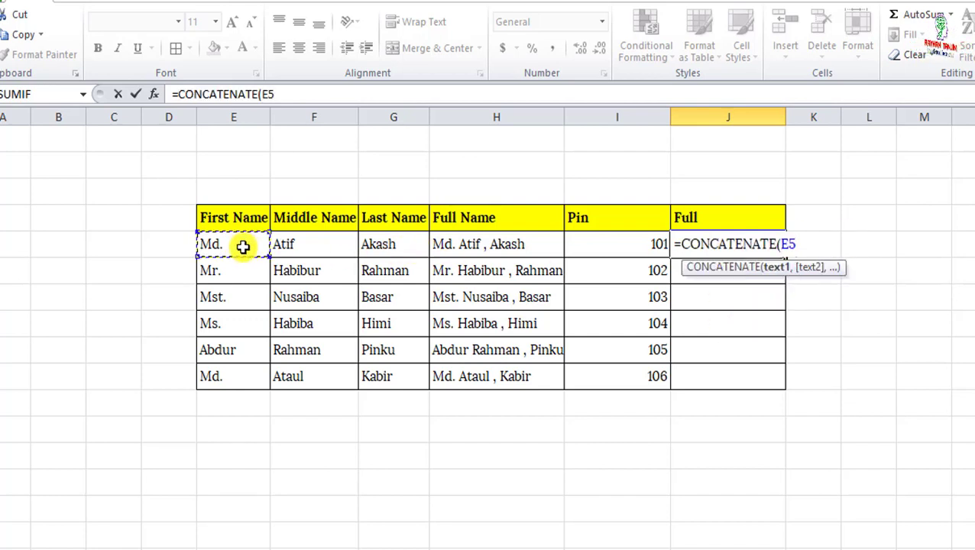
text(,")
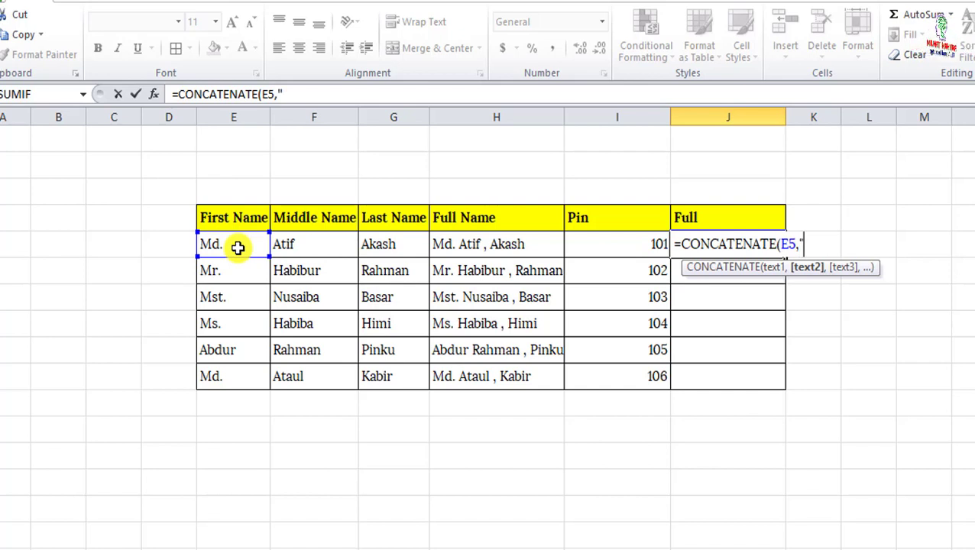
text( ")
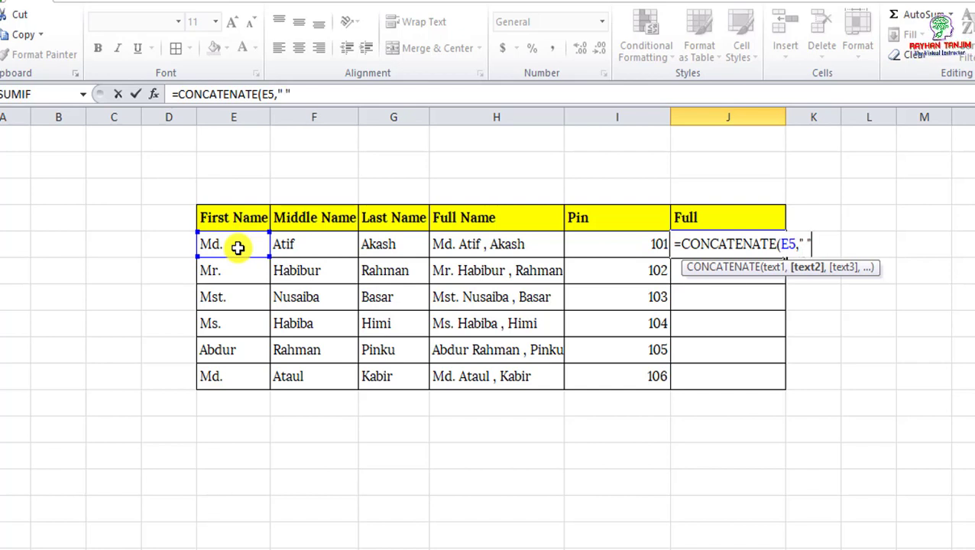
text(,)
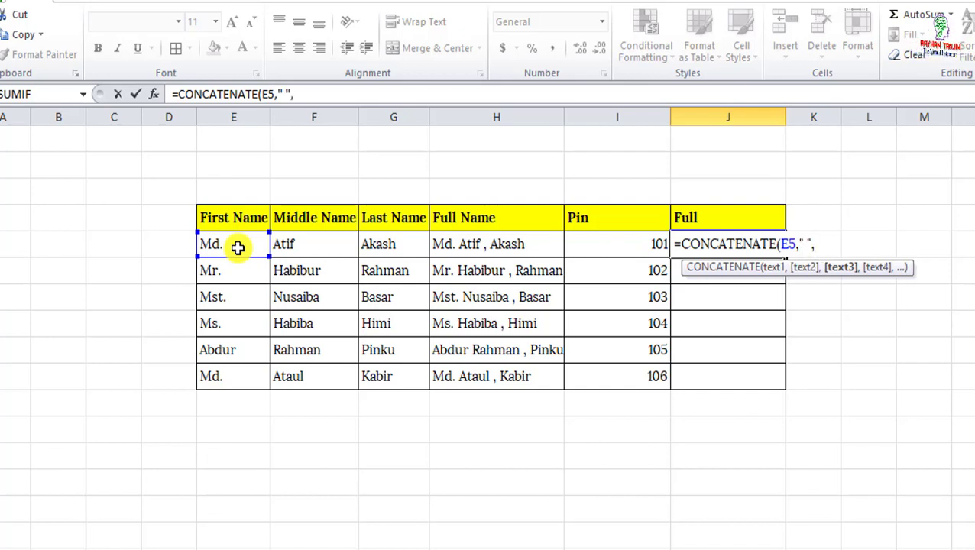
click(340, 250)
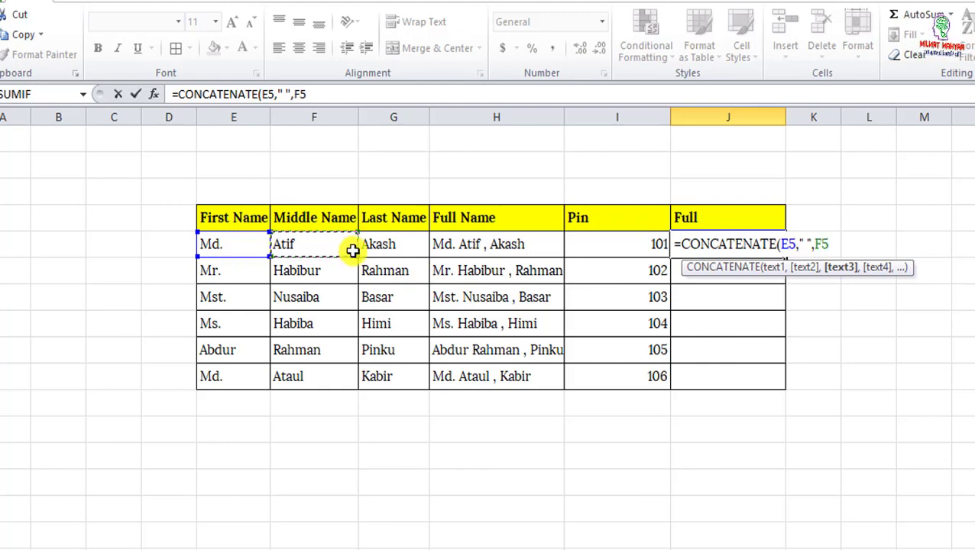
text(,")
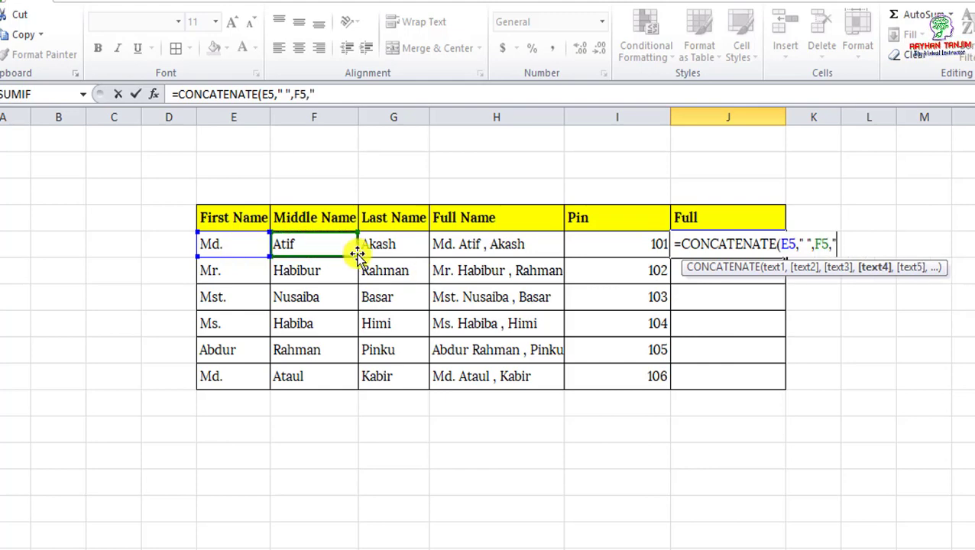
text( ")
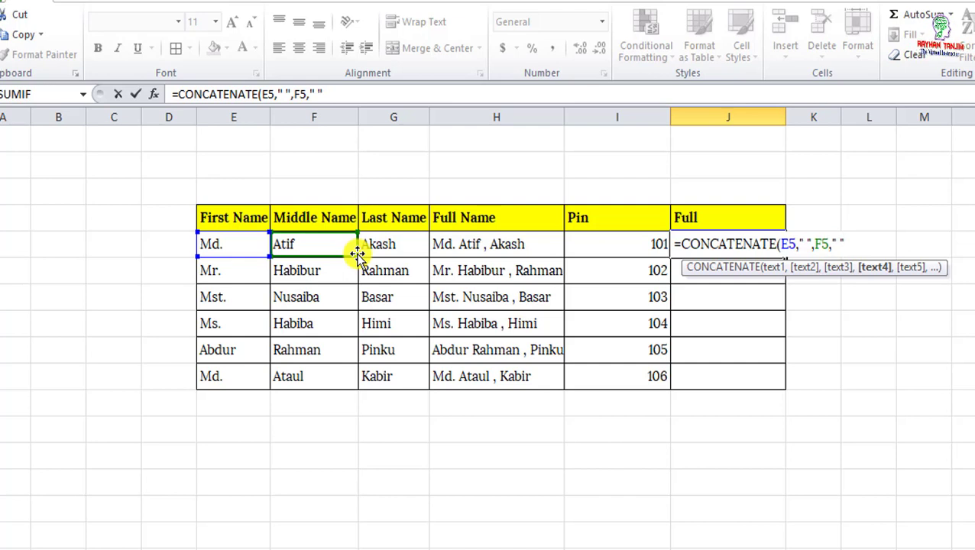
text(,)
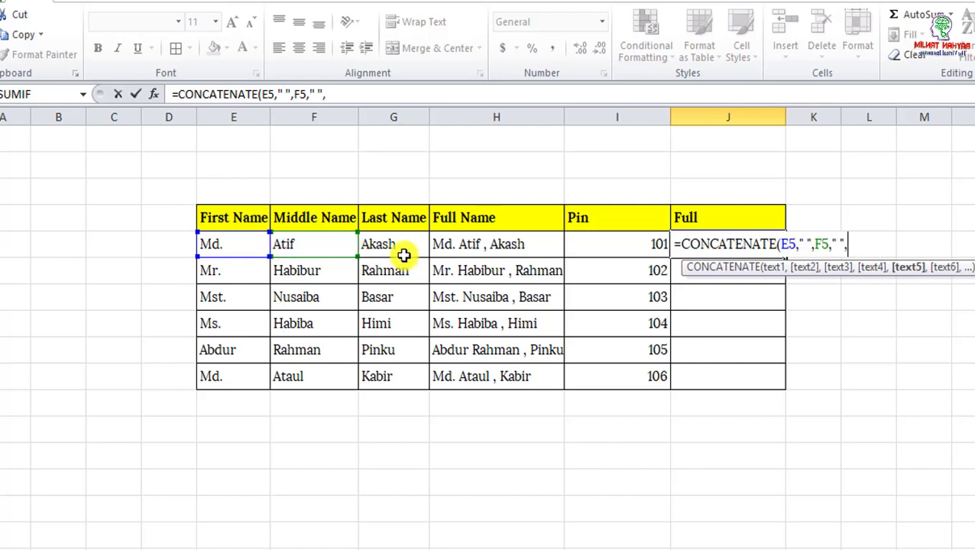
click(401, 252)
text(,)
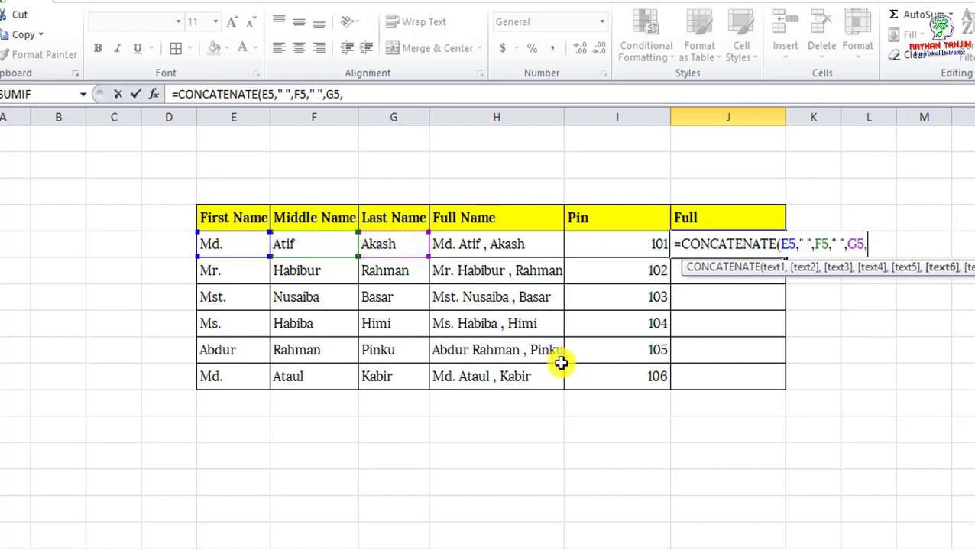
text(")
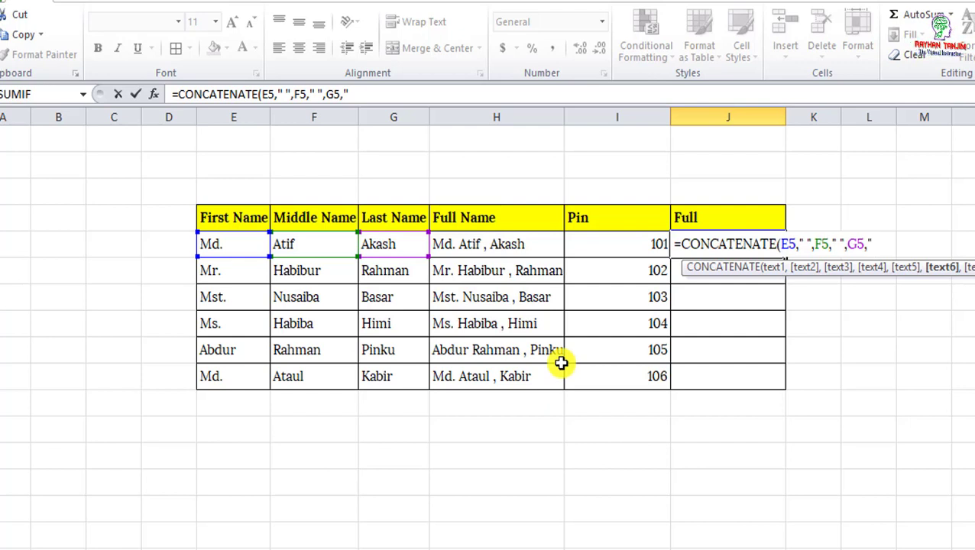
text( ",)
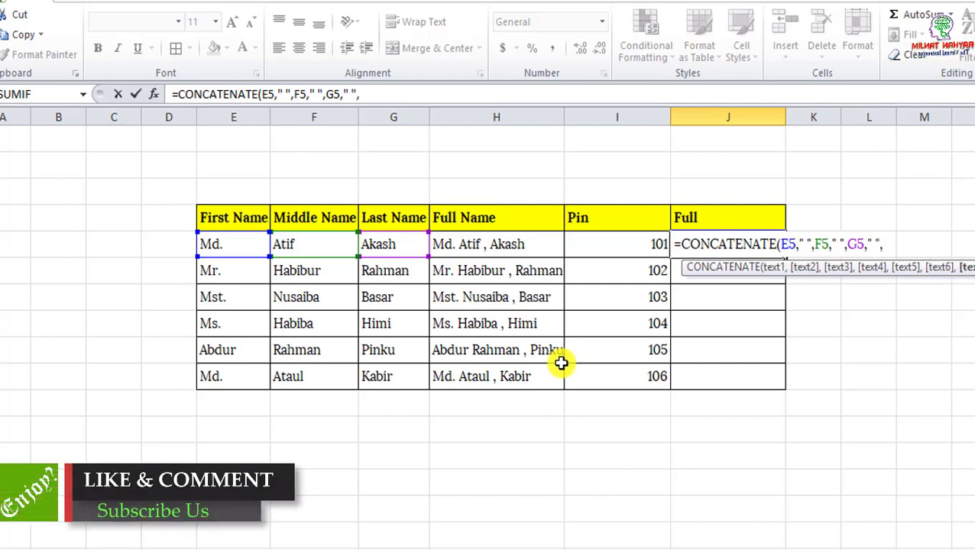
click(635, 245)
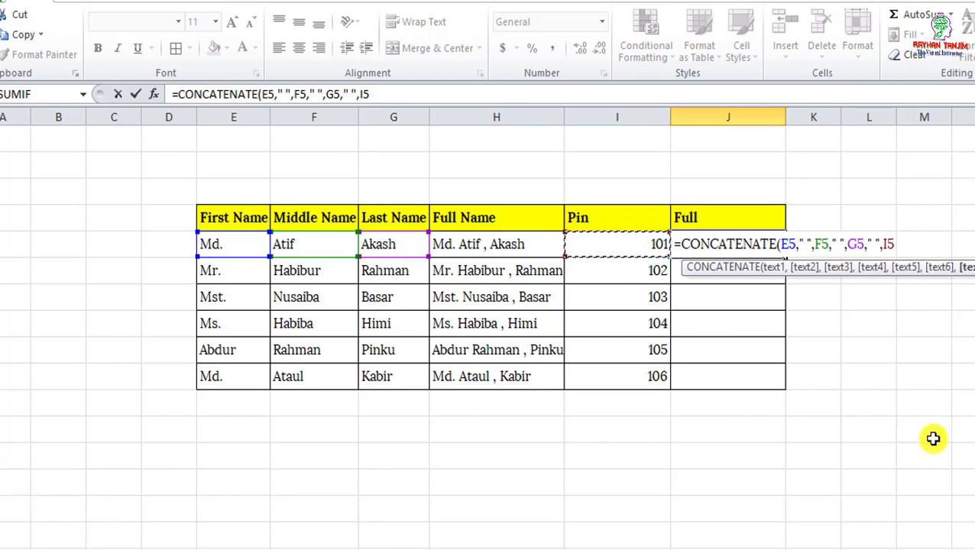
key(Return)
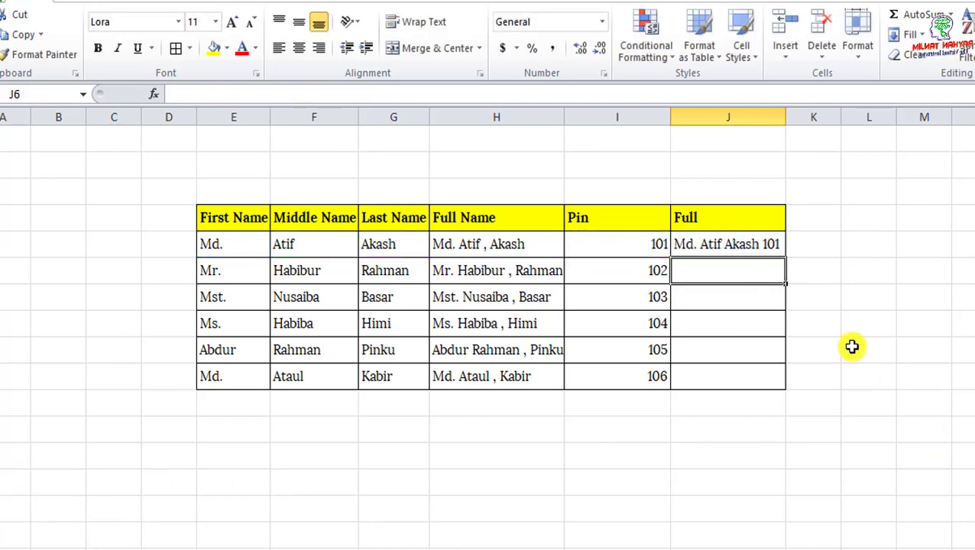
- Fill the J5 formula down to J10 and autofit column J's width
click(776, 245)
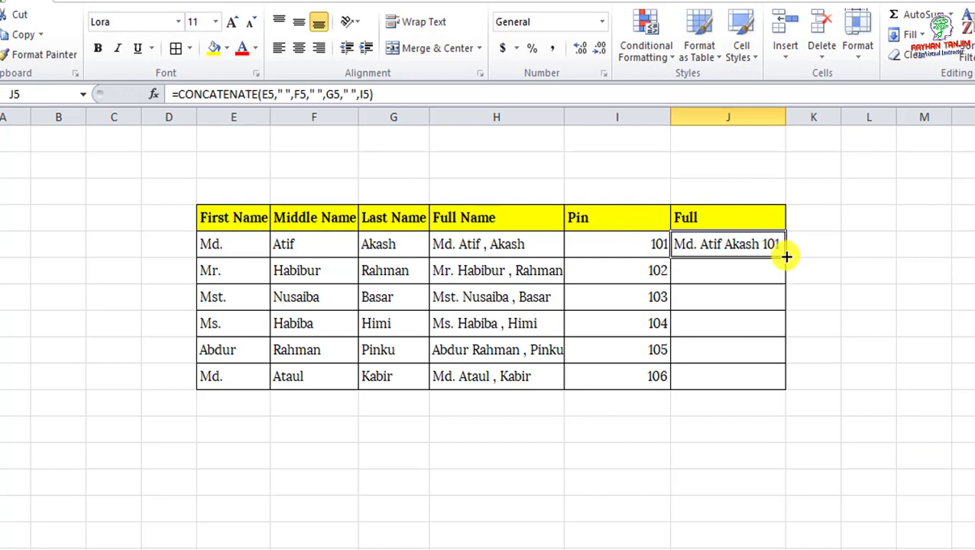
double_click(786, 257)
click(805, 248)
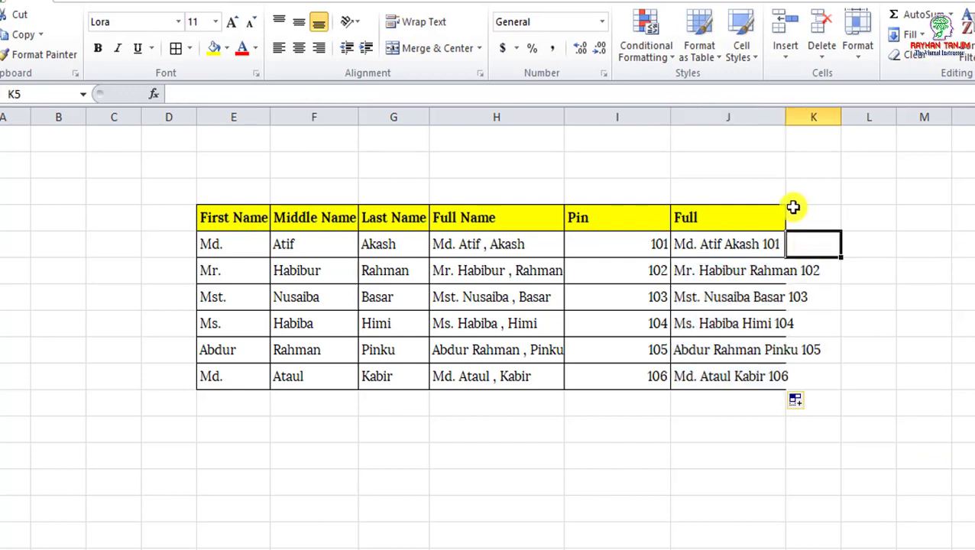
double_click(786, 116)
click(953, 245)
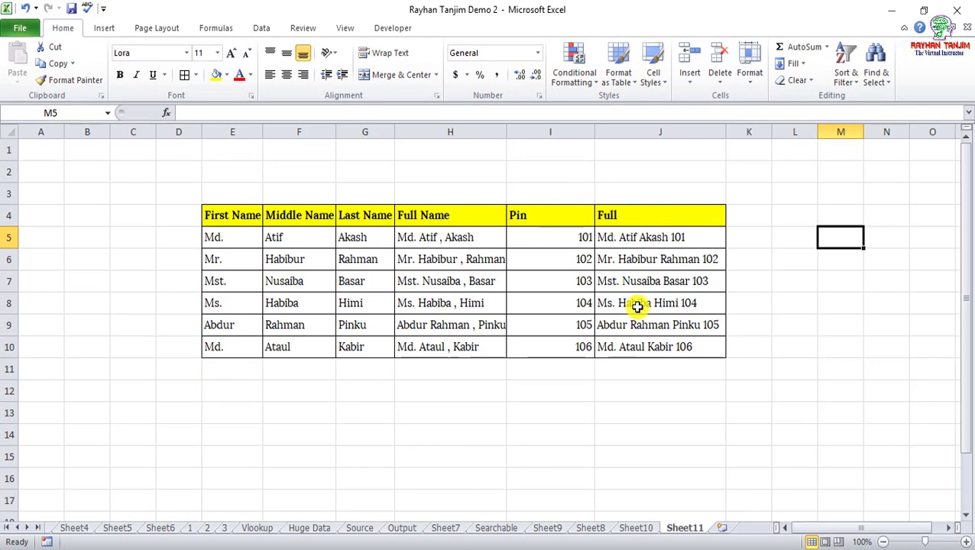
- Switch to the subscribe workbook from Excel's taskbar previews
mouse_move(543, 546)
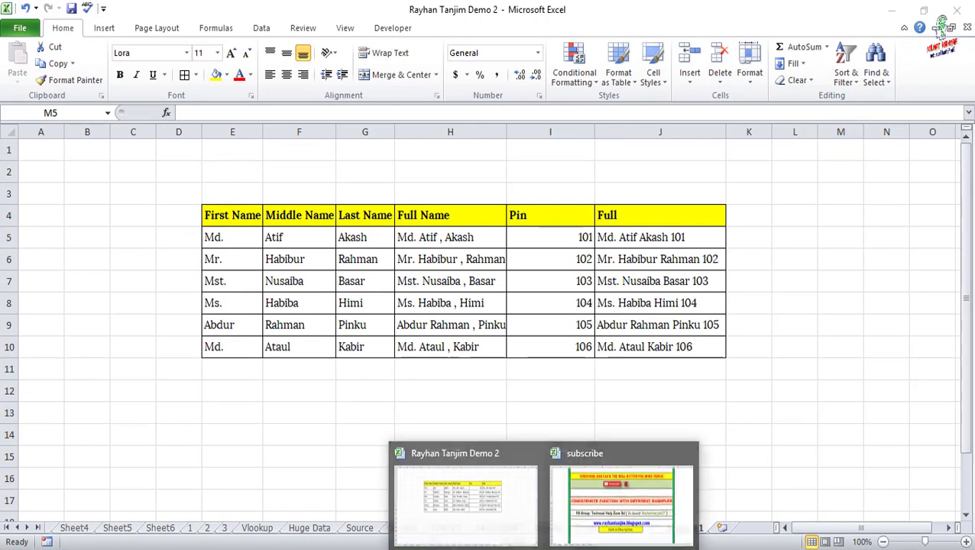
click(576, 531)
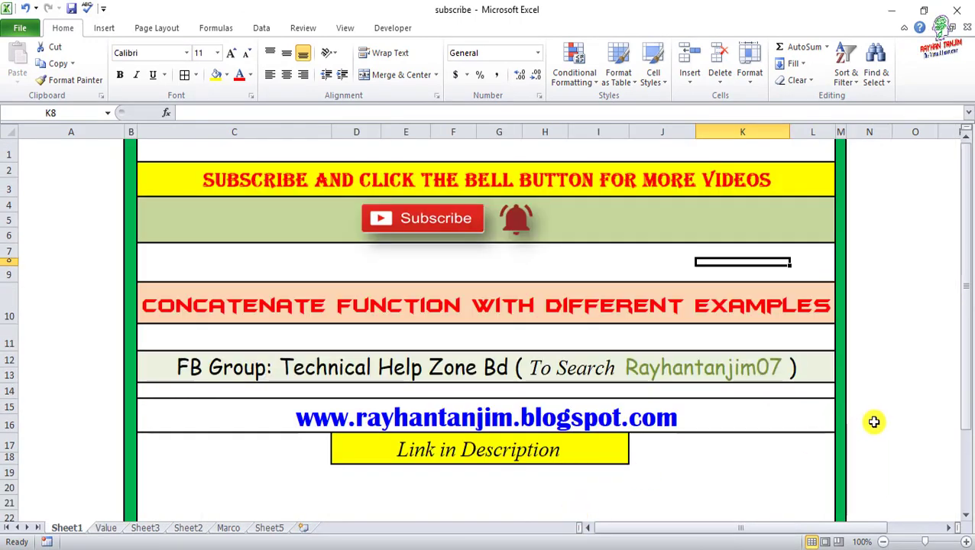